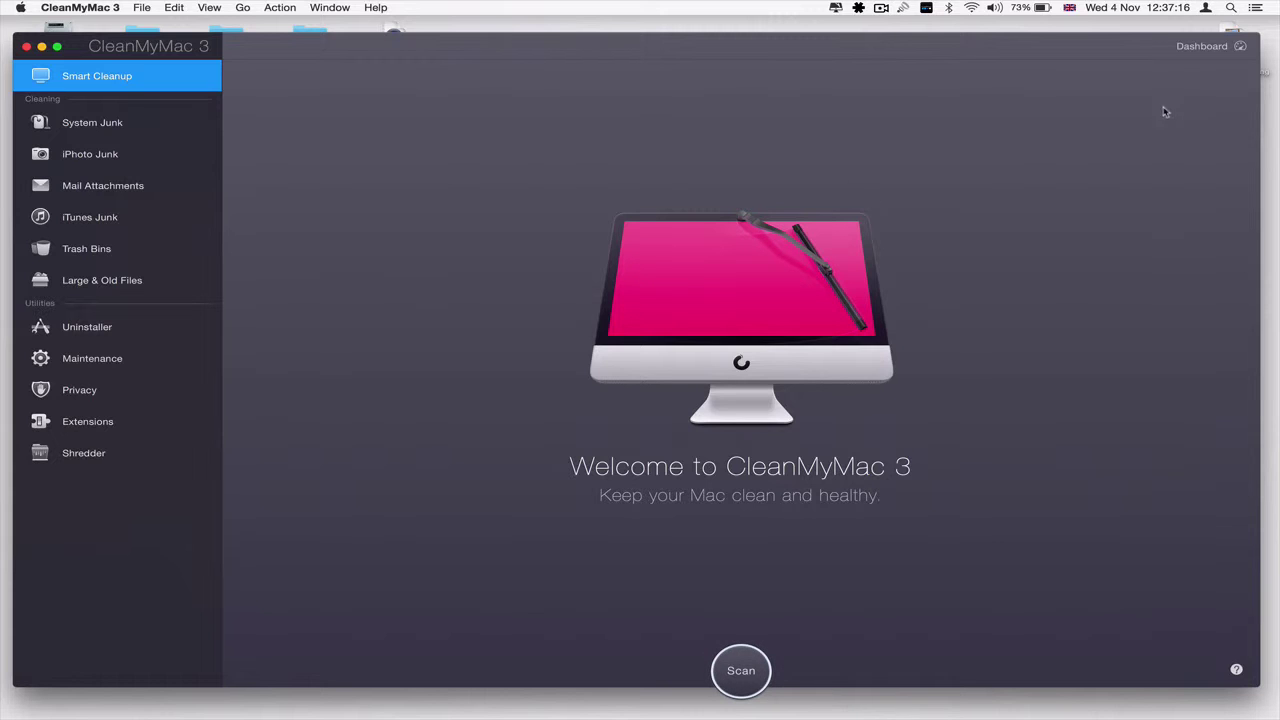
# - Run a Smart Cleanup scan and review the System Junk details, from User Cache Files through Development Junk
pyautogui.click(762, 668)
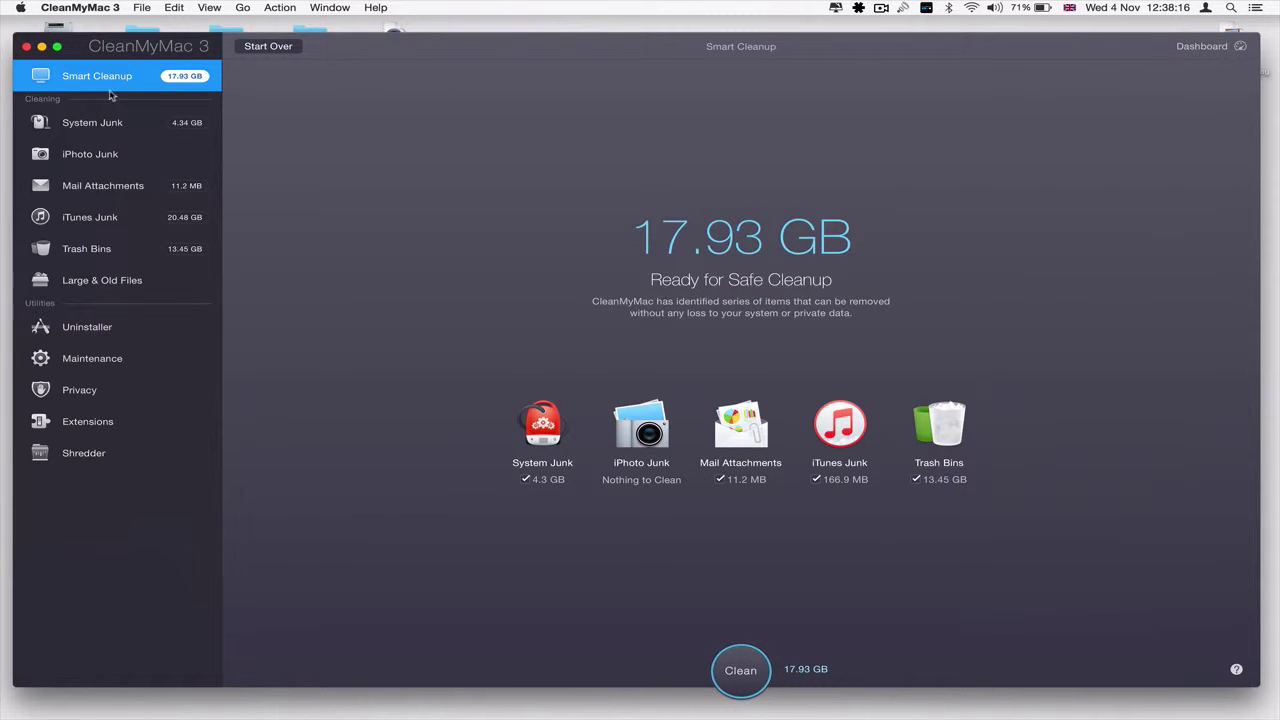
pyautogui.click(128, 124)
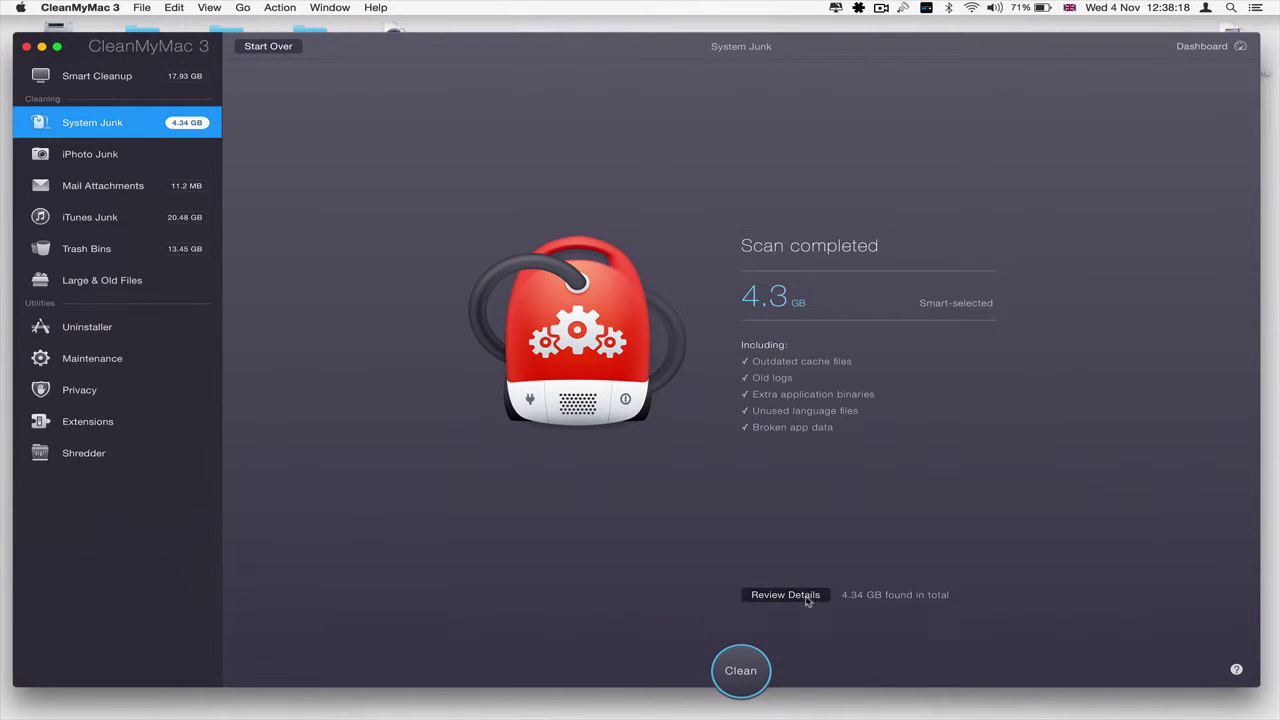
pyautogui.click(806, 596)
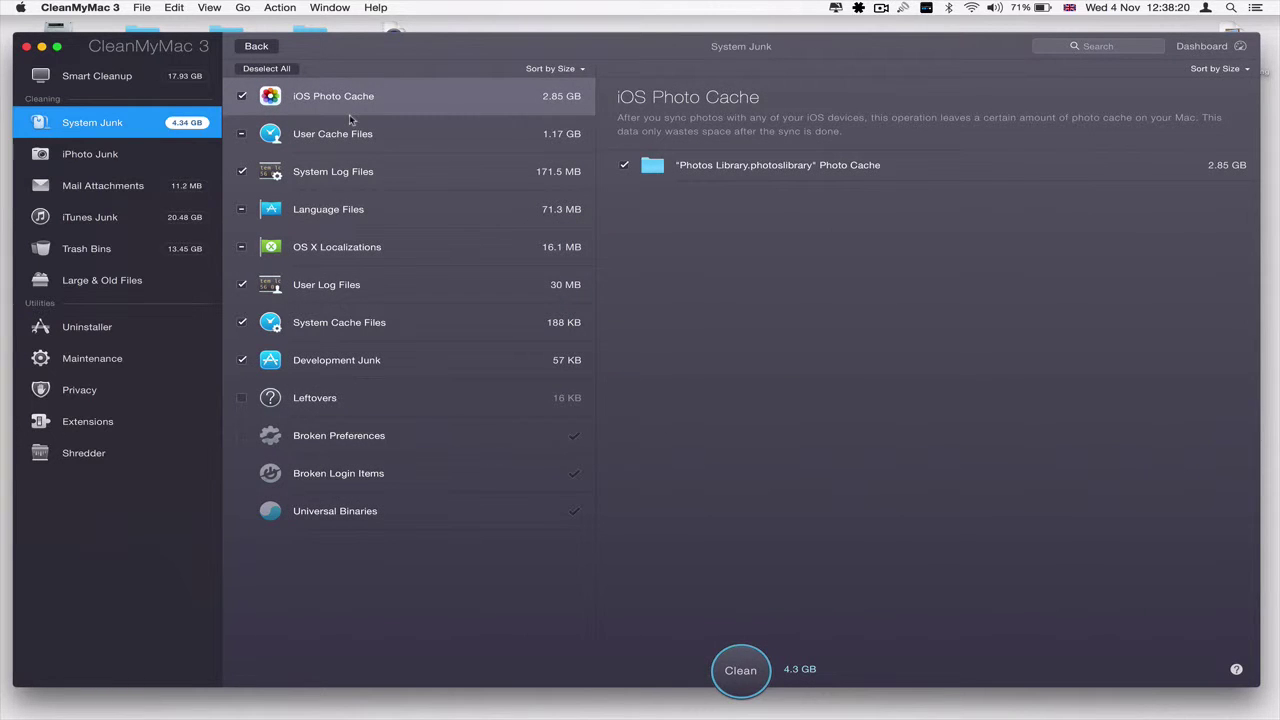
pyautogui.click(372, 148)
pyautogui.click(364, 163)
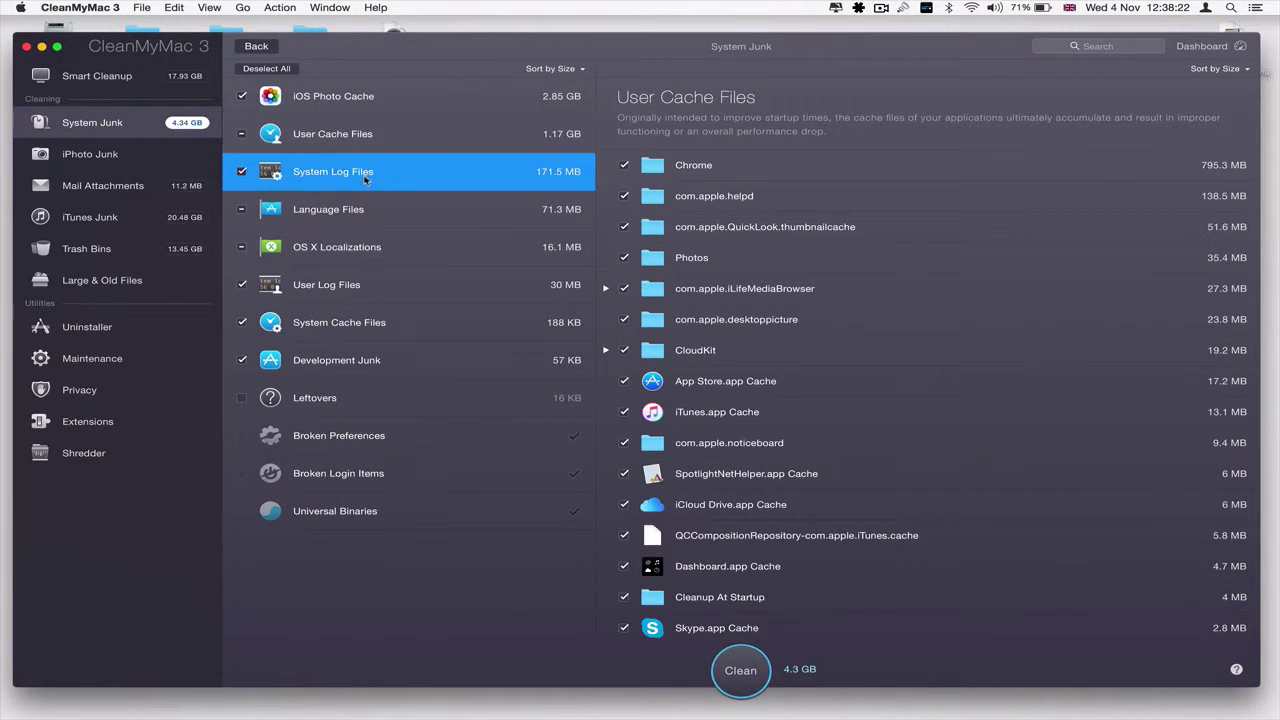
pyautogui.click(393, 212)
pyautogui.click(390, 245)
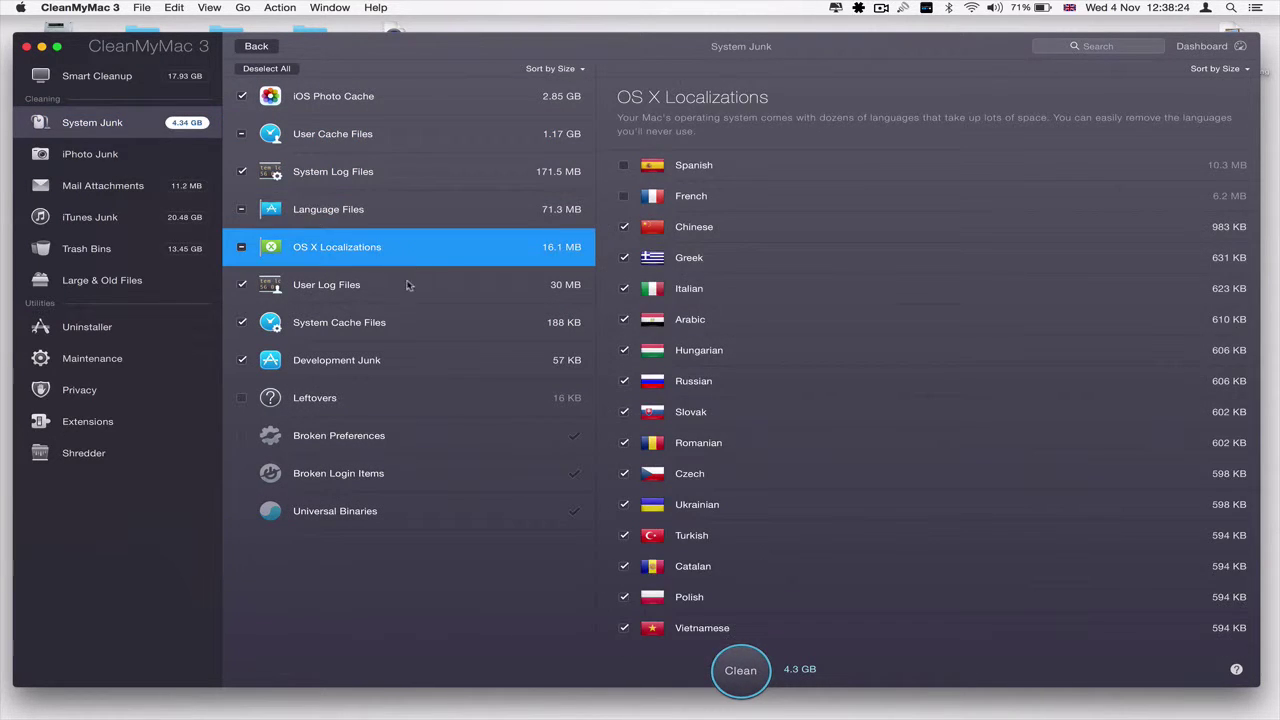
pyautogui.click(409, 286)
pyautogui.click(408, 325)
pyautogui.click(449, 397)
pyautogui.click(464, 370)
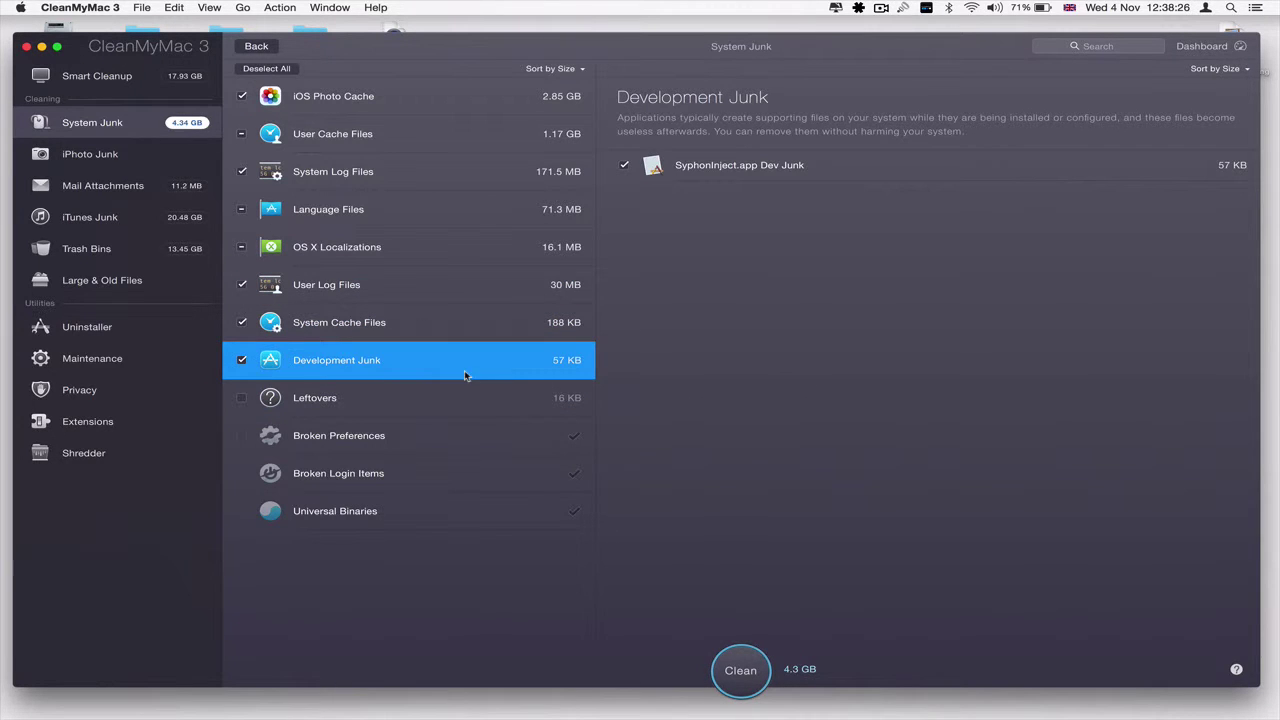
# - Examine the scan results for iPhoto Junk and Mail Attachments, reviewing the full attachment list and the Pictures group
pyautogui.click(100, 152)
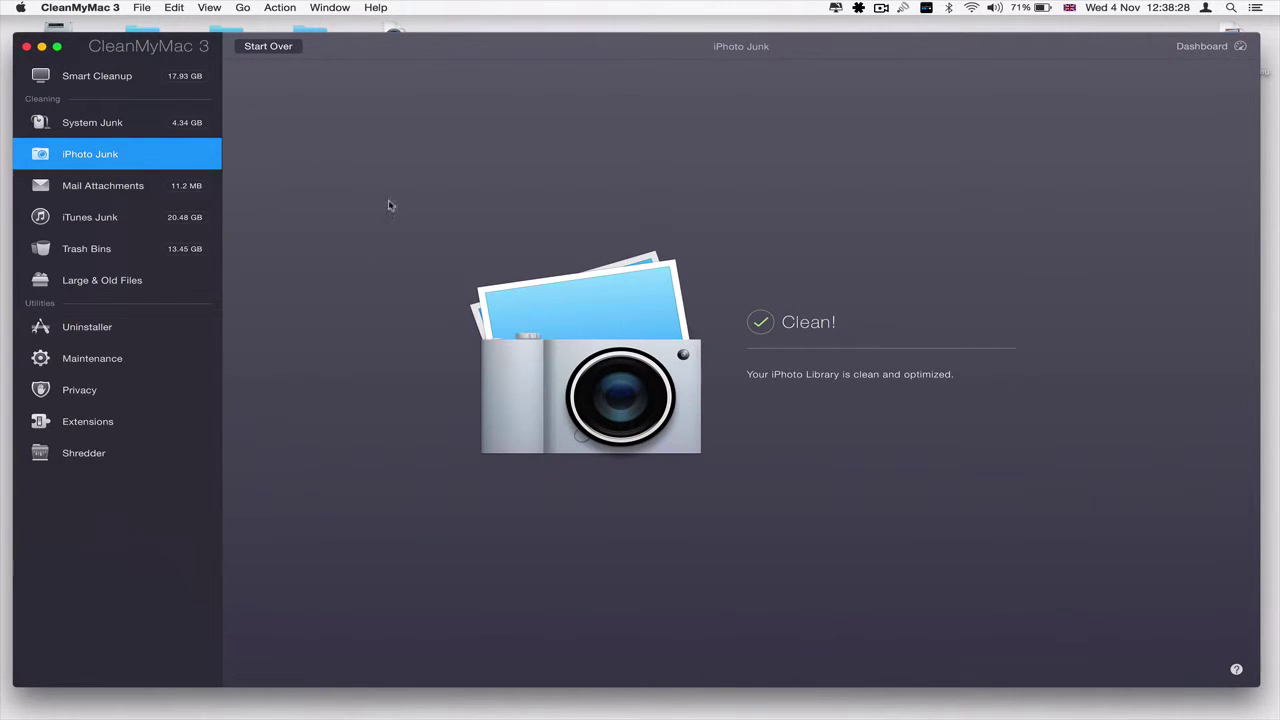
pyautogui.click(127, 186)
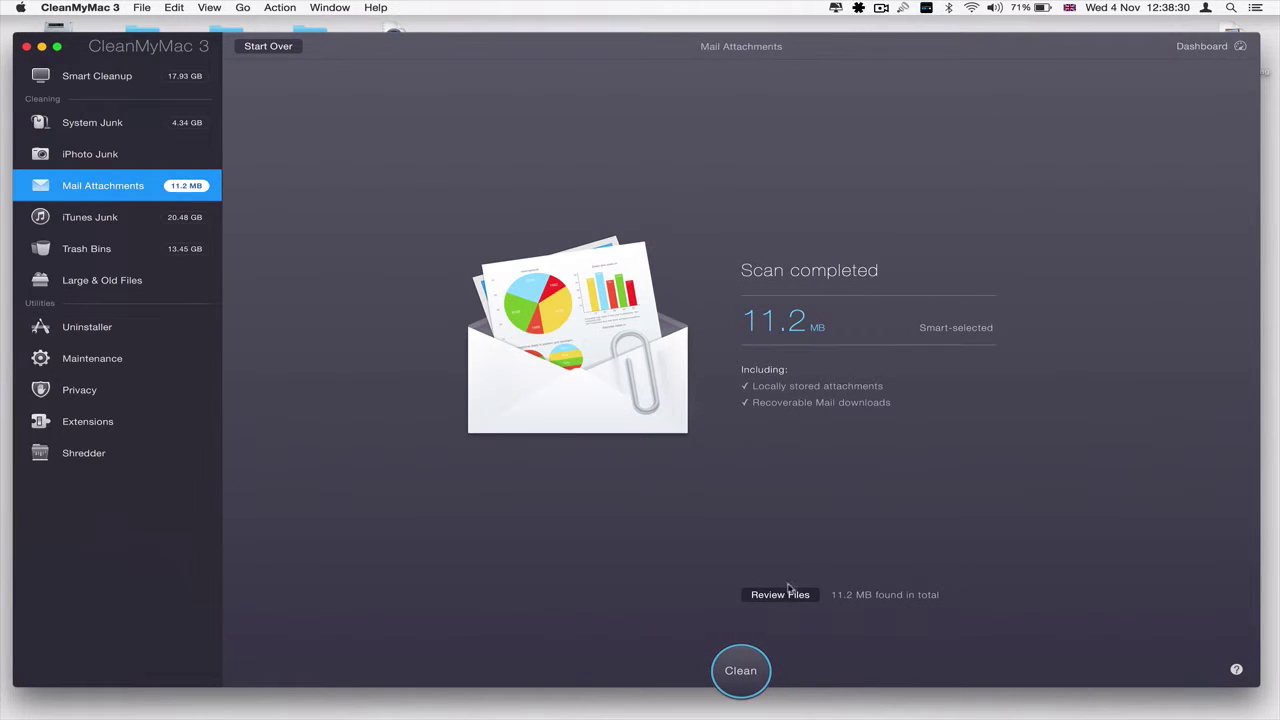
pyautogui.click(780, 594)
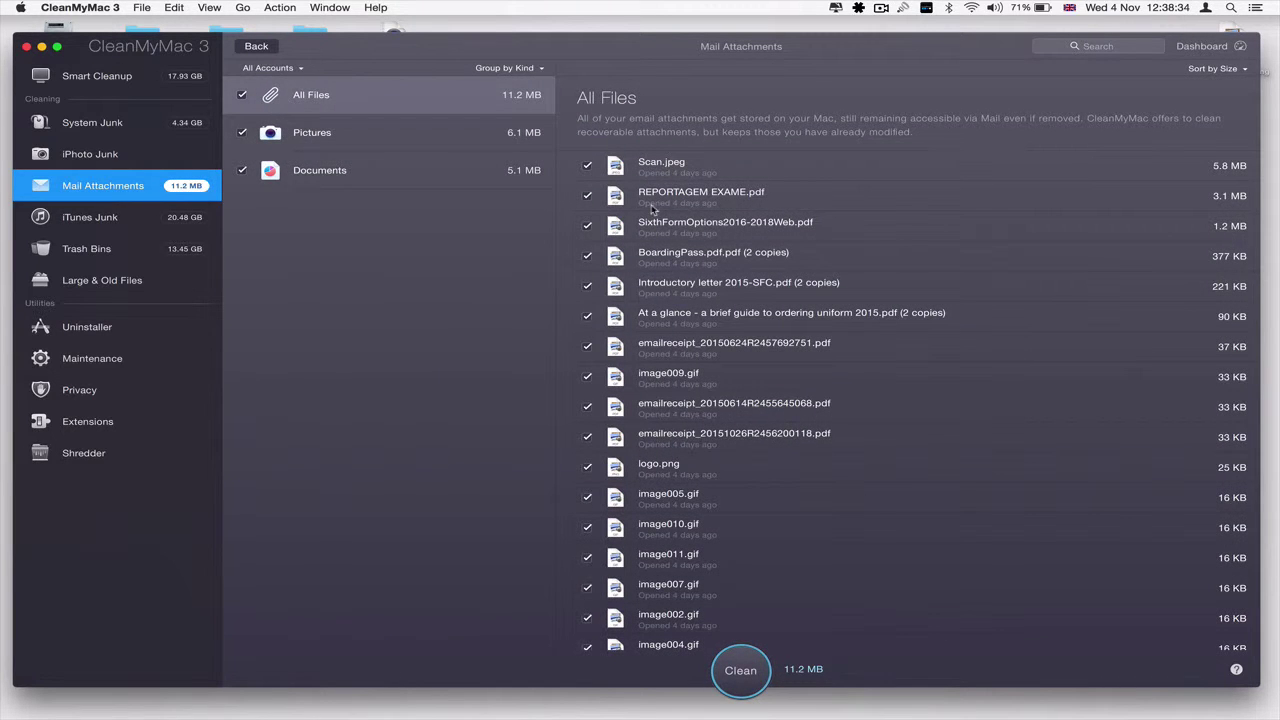
pyautogui.scroll(-15, 737, 285)
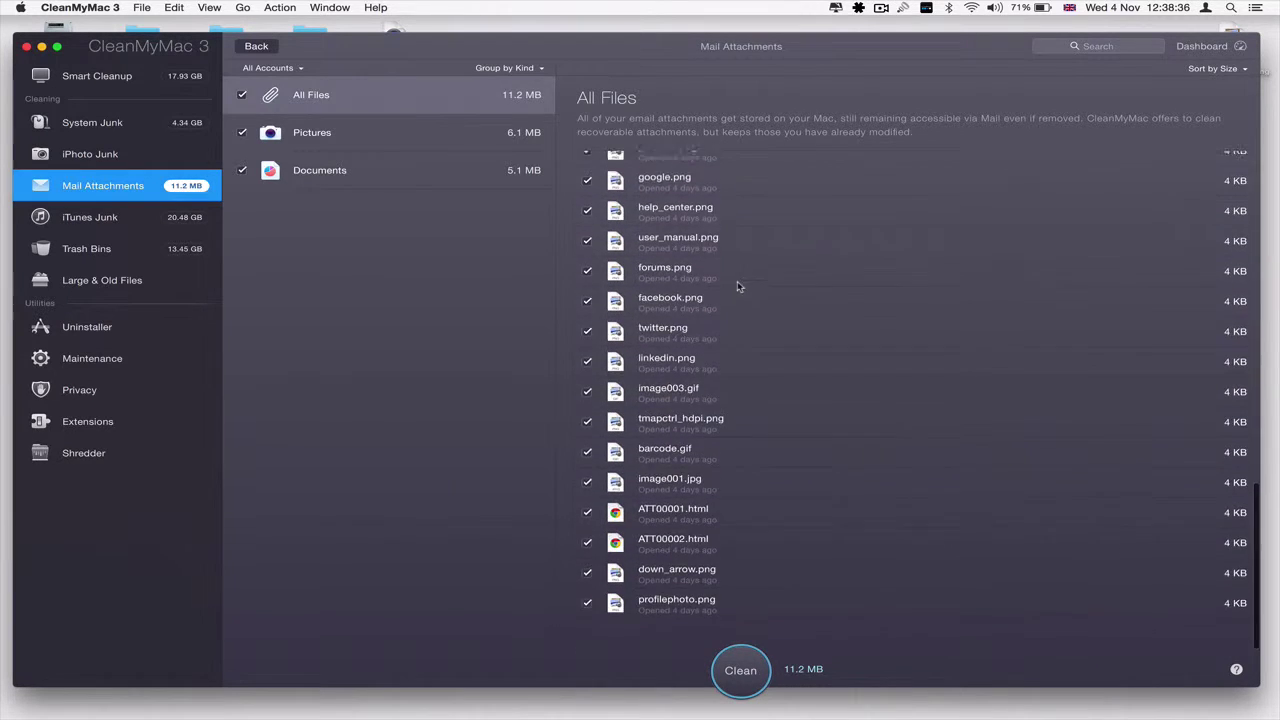
pyautogui.scroll(15, 737, 281)
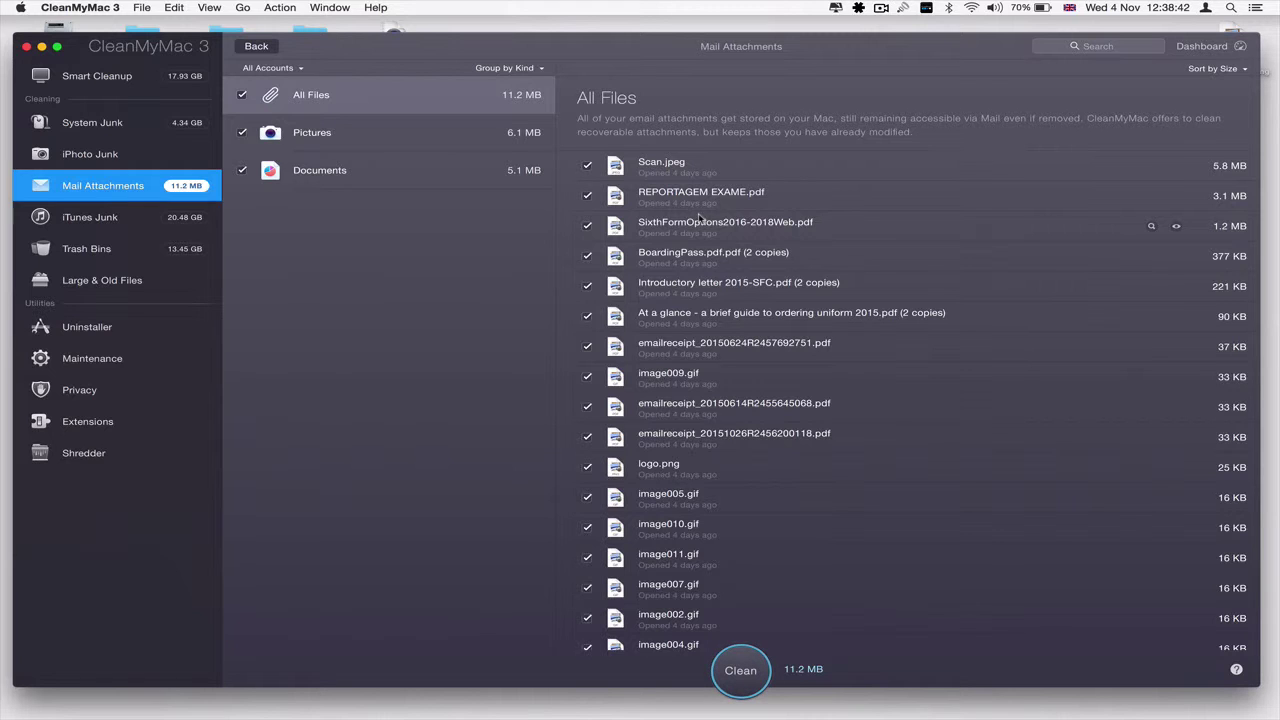
pyautogui.click(395, 160)
pyautogui.click(370, 137)
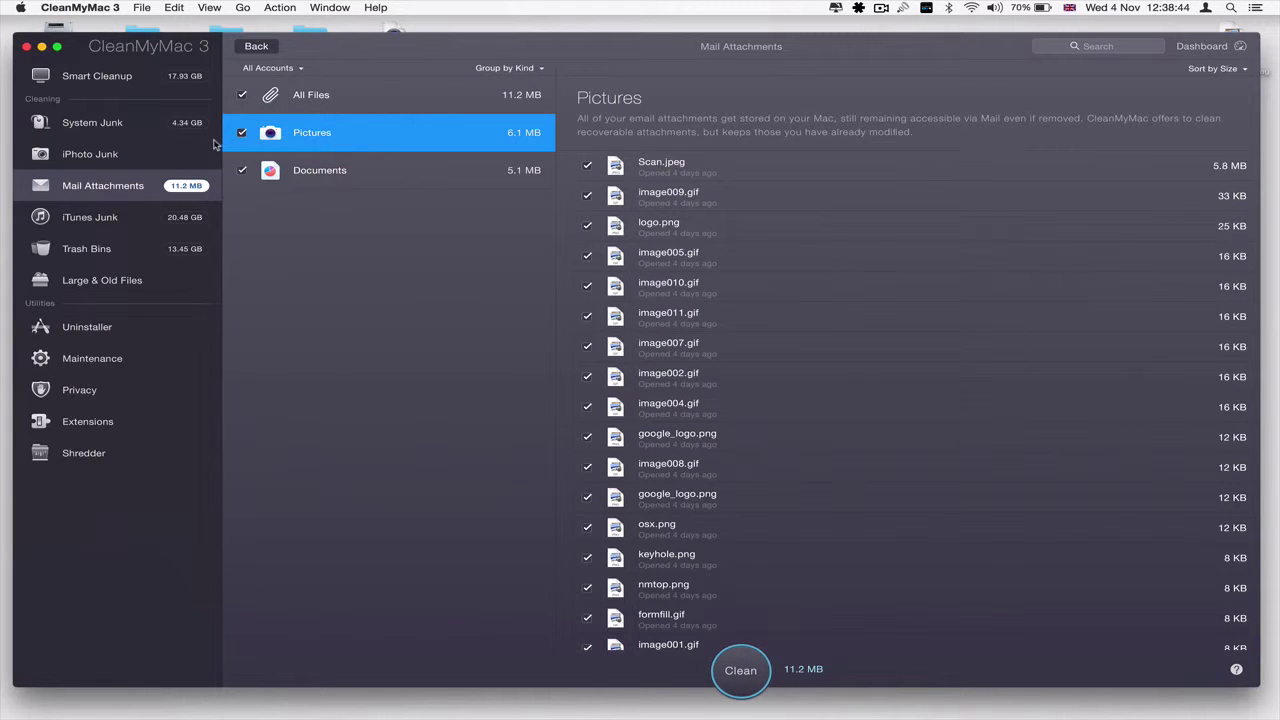
# - Review the iTunes Junk files, examining iOS Device Backups, the iOS Applications list and iTunes Cache
pyautogui.click(93, 213)
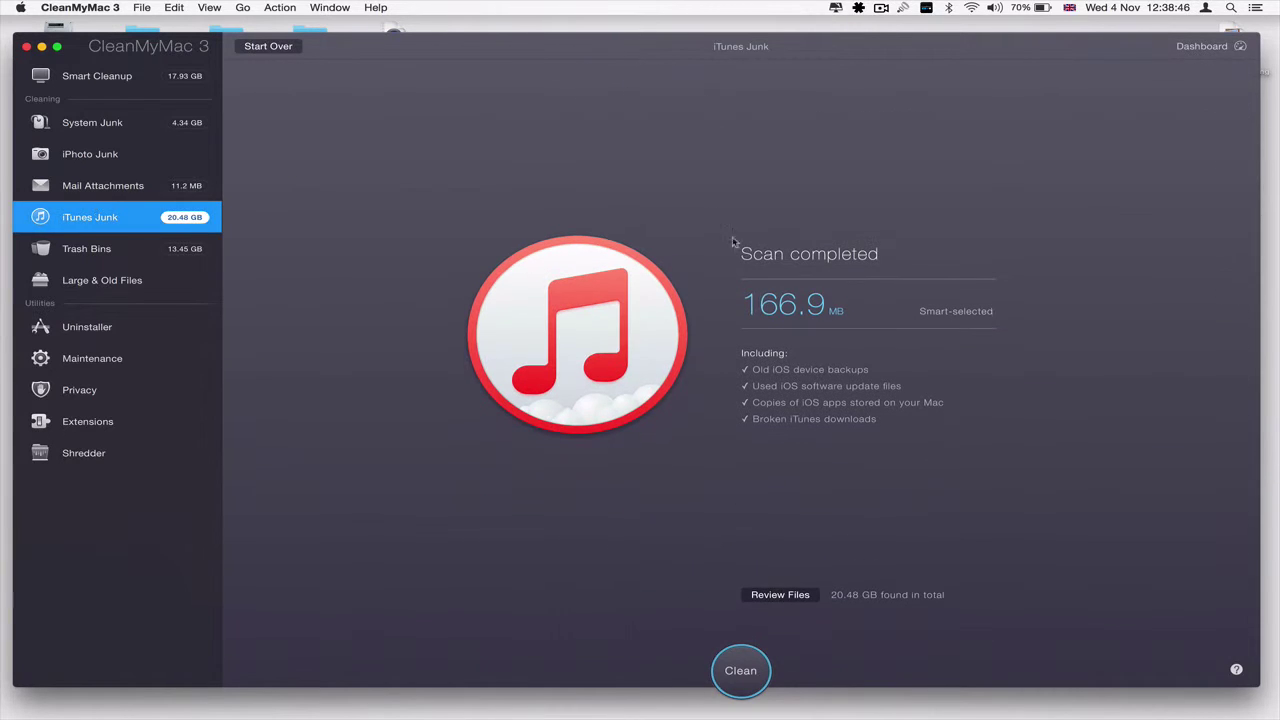
pyautogui.click(785, 595)
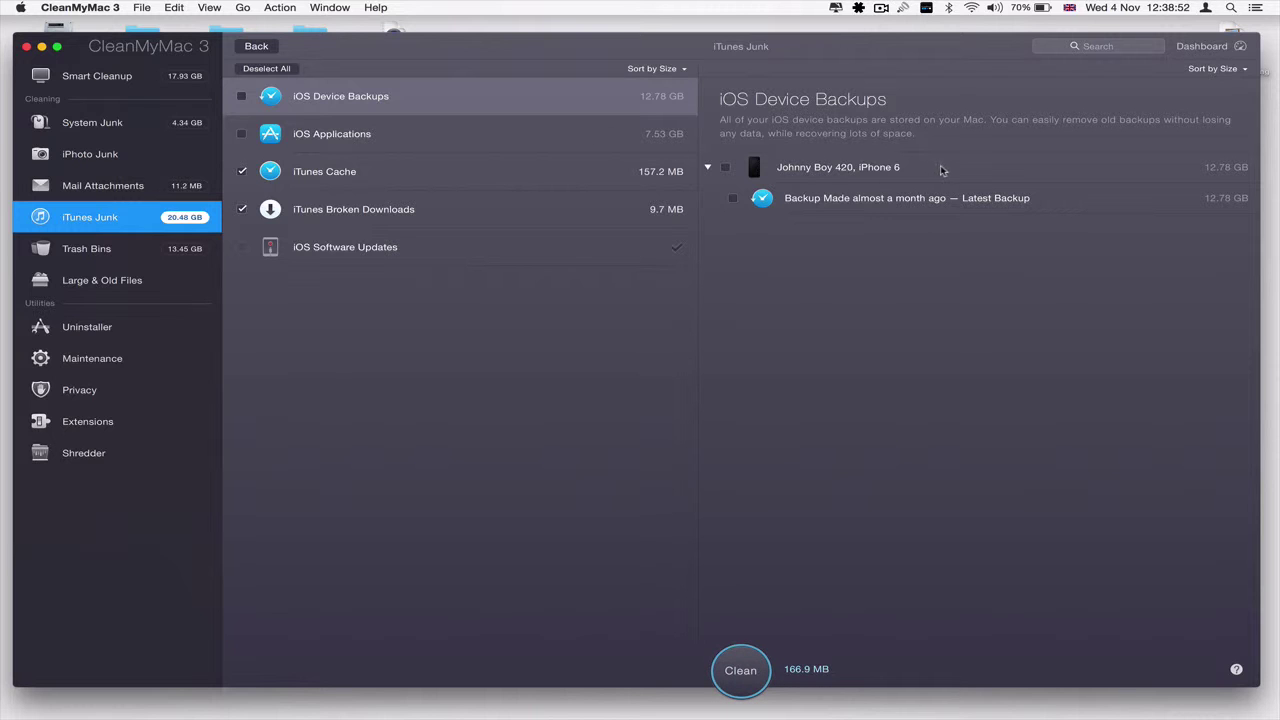
pyautogui.click(464, 137)
pyautogui.scroll(-20, 913, 288)
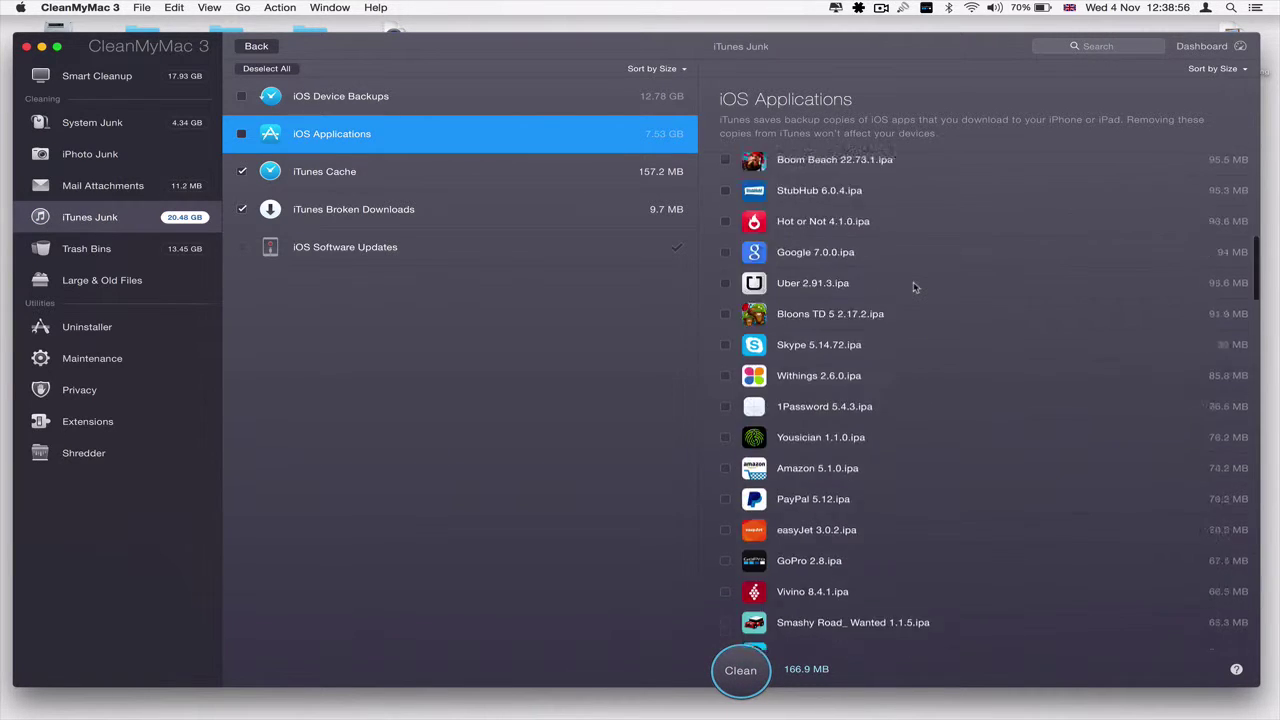
pyautogui.scroll(20, 913, 288)
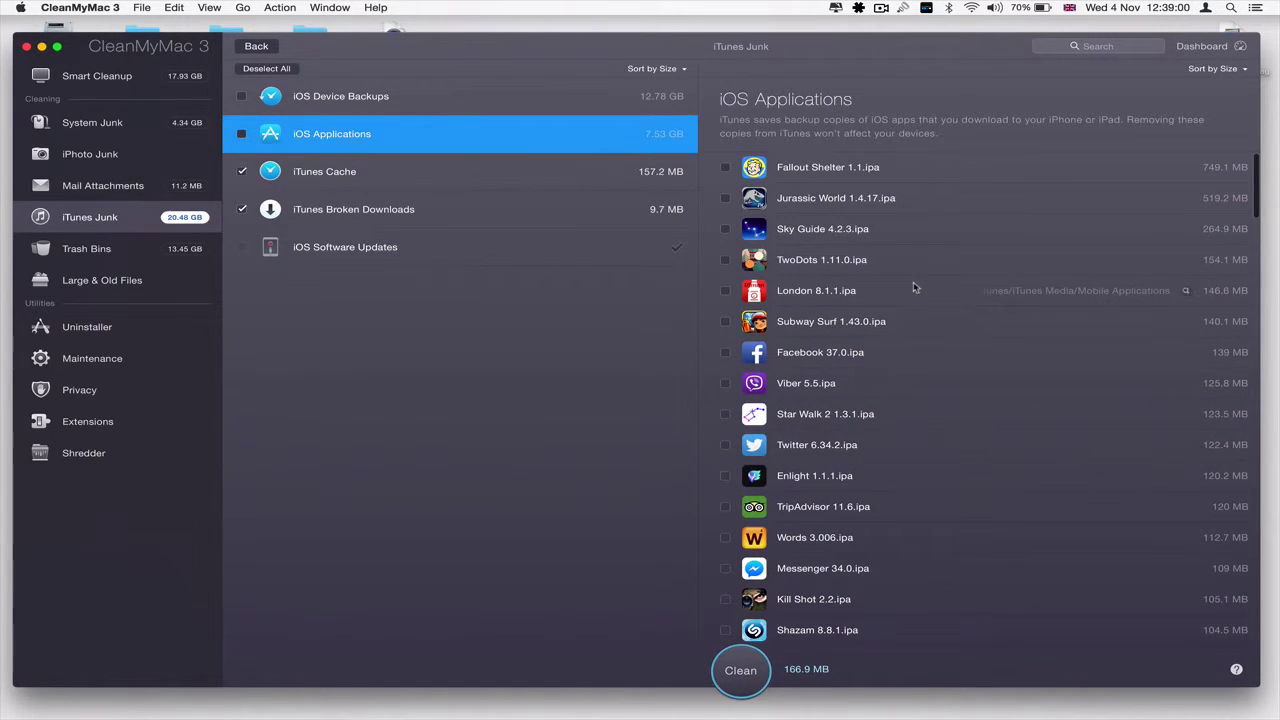
pyautogui.click(444, 197)
pyautogui.click(447, 180)
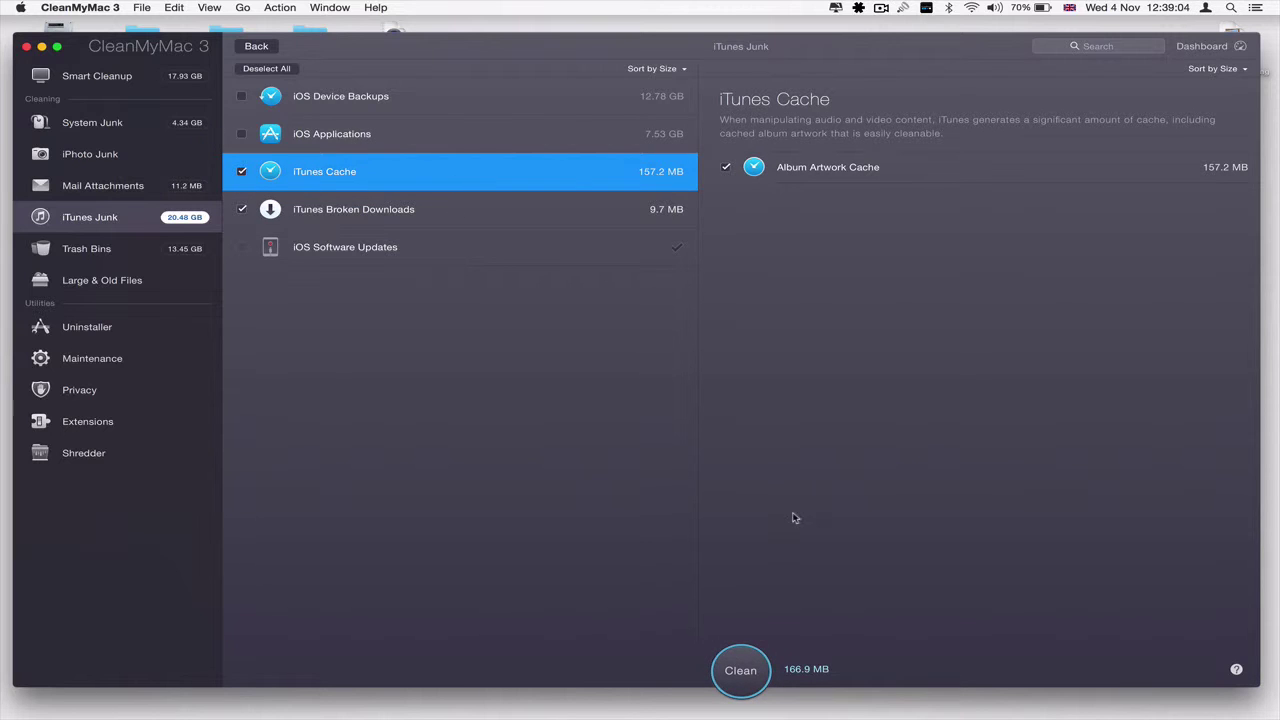
# - Empty the main Trash and the local mail trash folders using the Trash Bins module
pyautogui.click(140, 250)
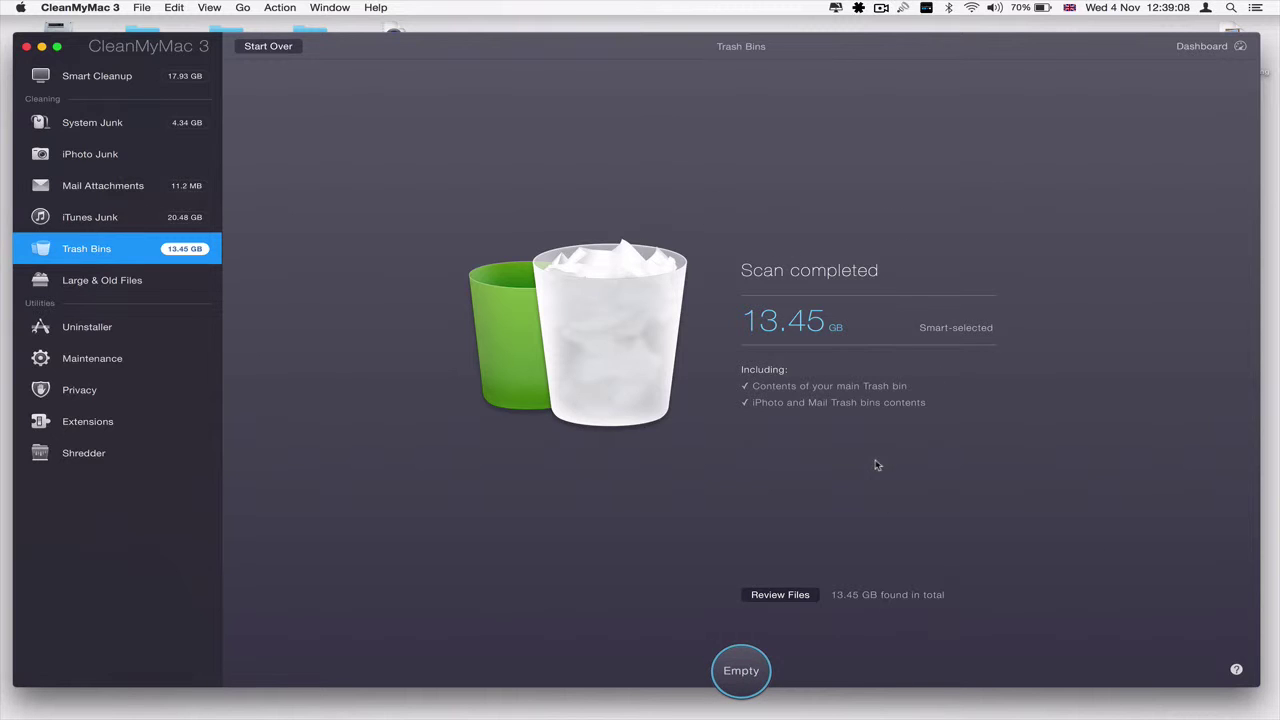
pyautogui.click(740, 670)
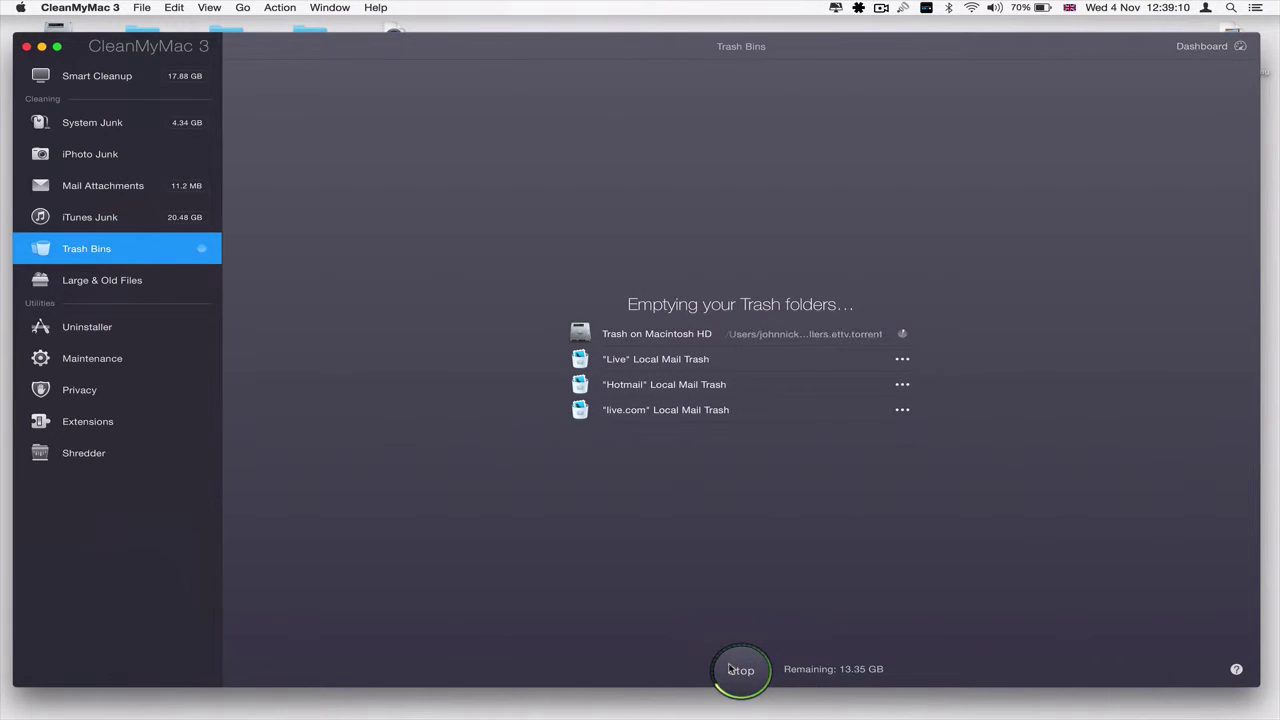
# - Run the Smart Cleanup cleaning, ignoring the items related to Chrome, and return to the start screen once it finishes
pyautogui.click(118, 72)
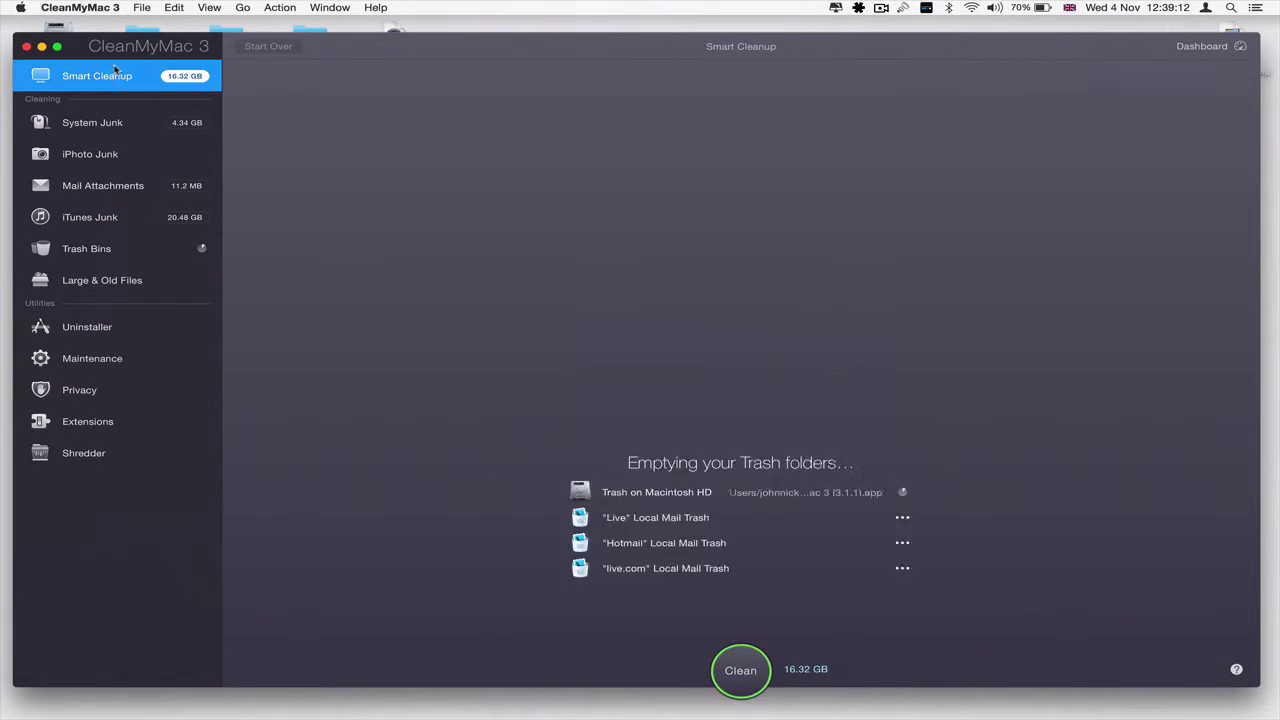
pyautogui.click(740, 670)
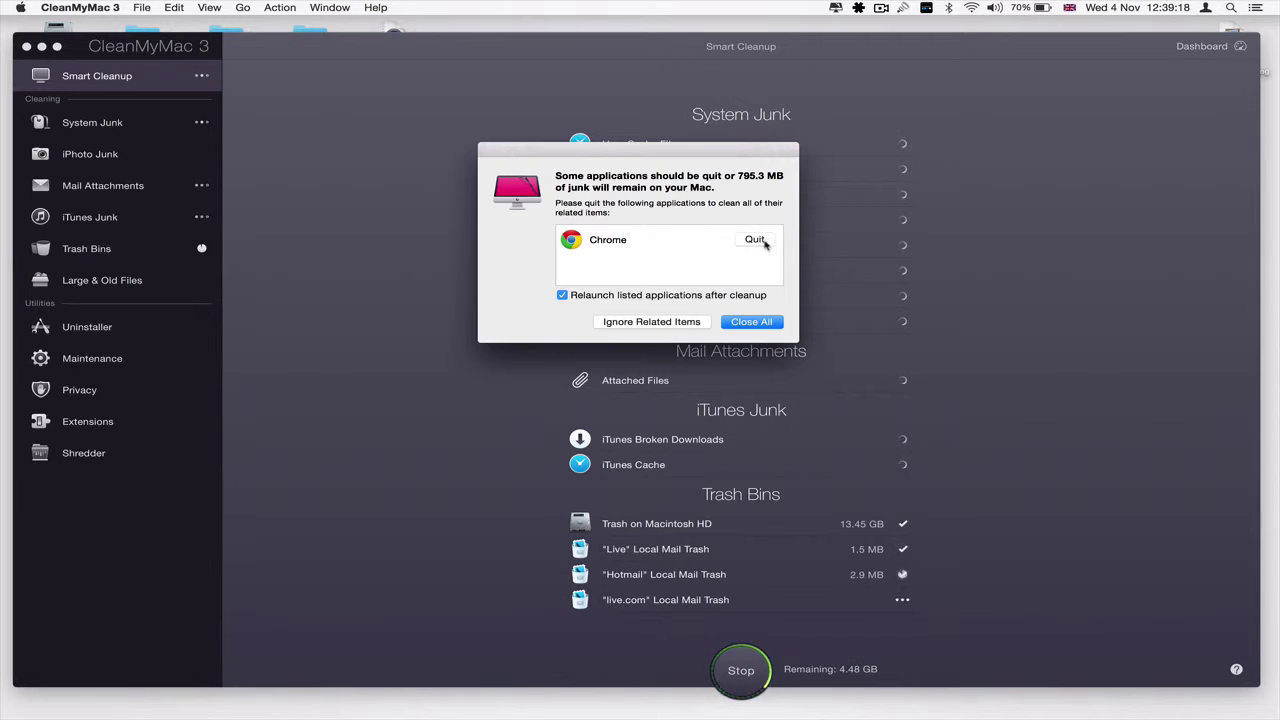
pyautogui.click(660, 322)
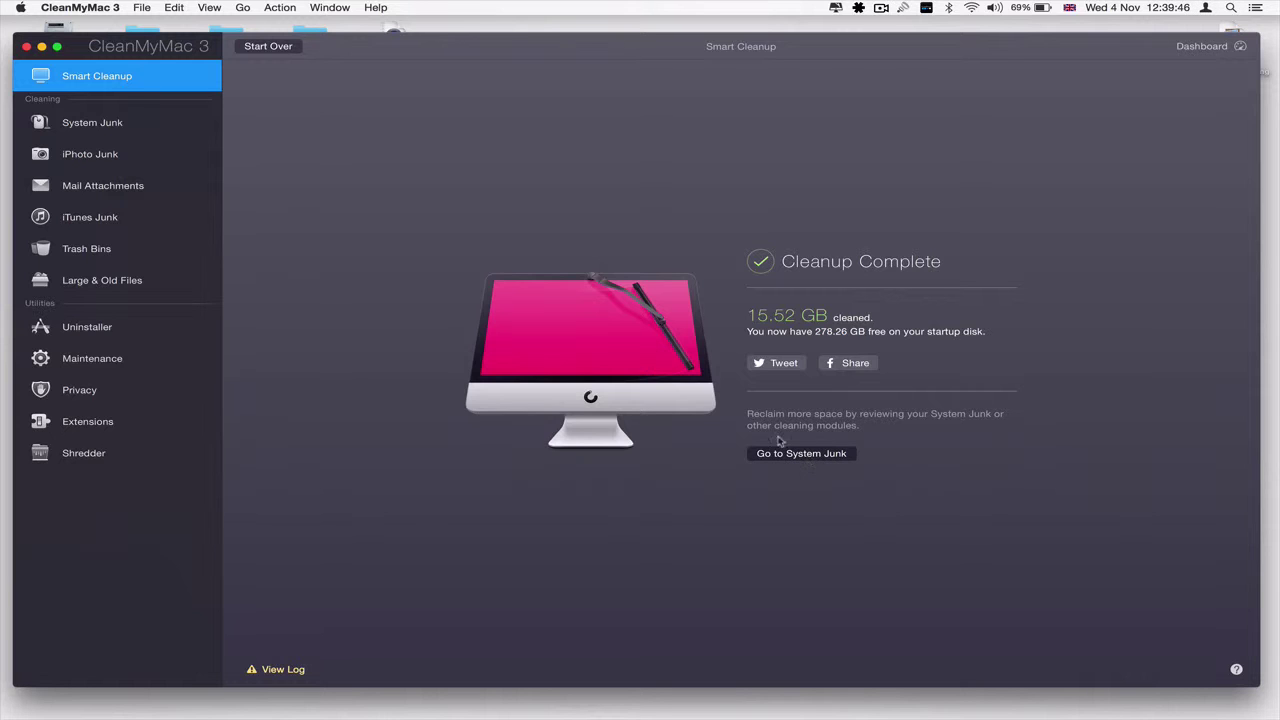
pyautogui.click(272, 47)
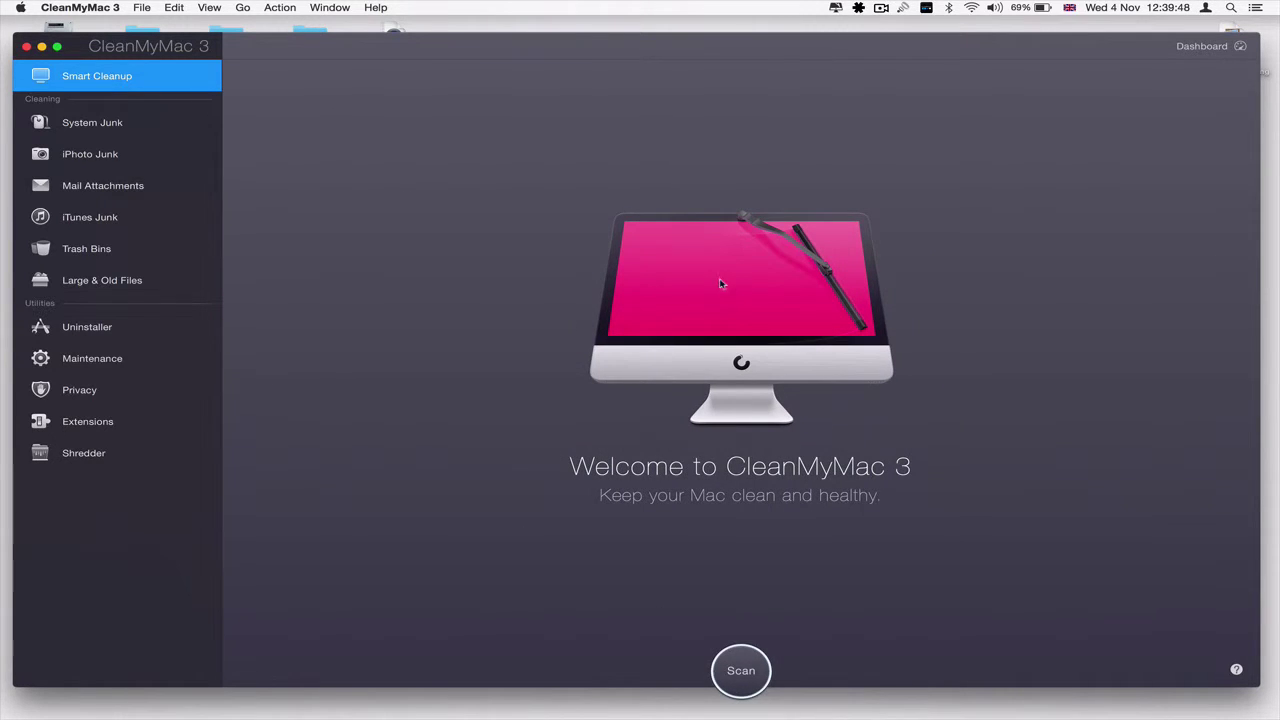
# - Check the Macintosh HD and memory breakdowns on the Dashboard, and free up memory
pyautogui.click(1216, 50)
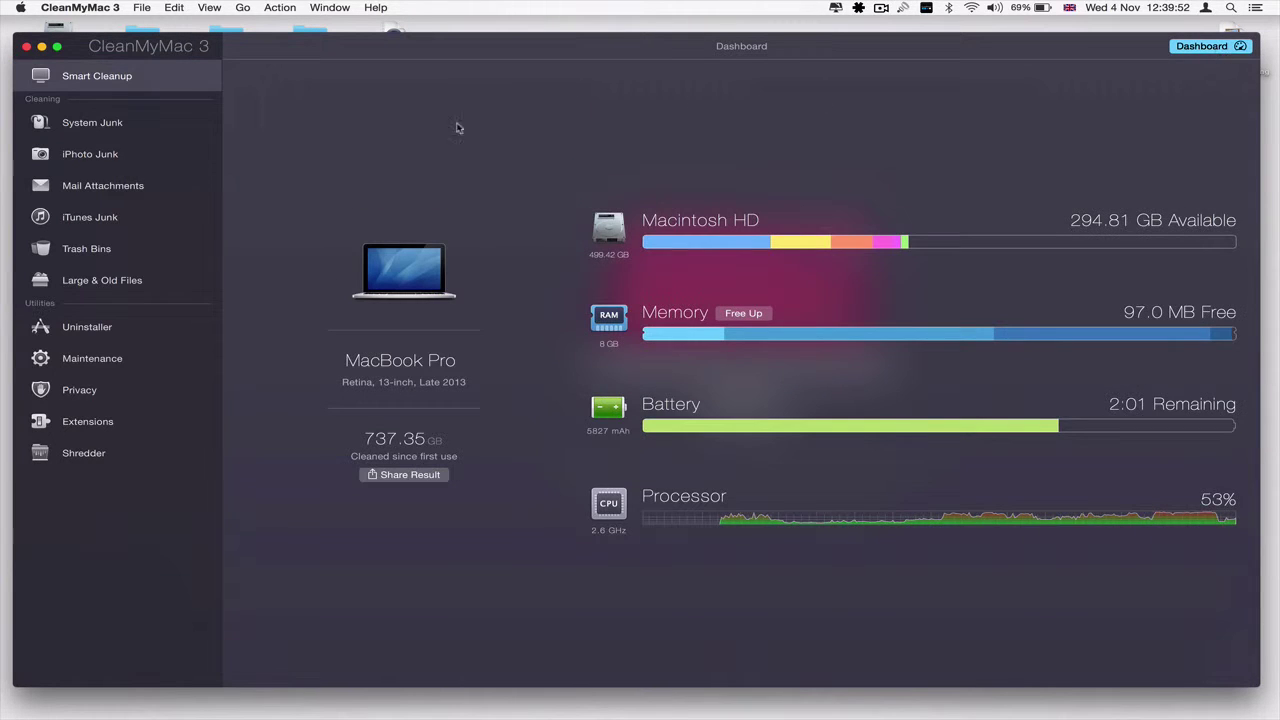
pyautogui.moveTo(972, 241)
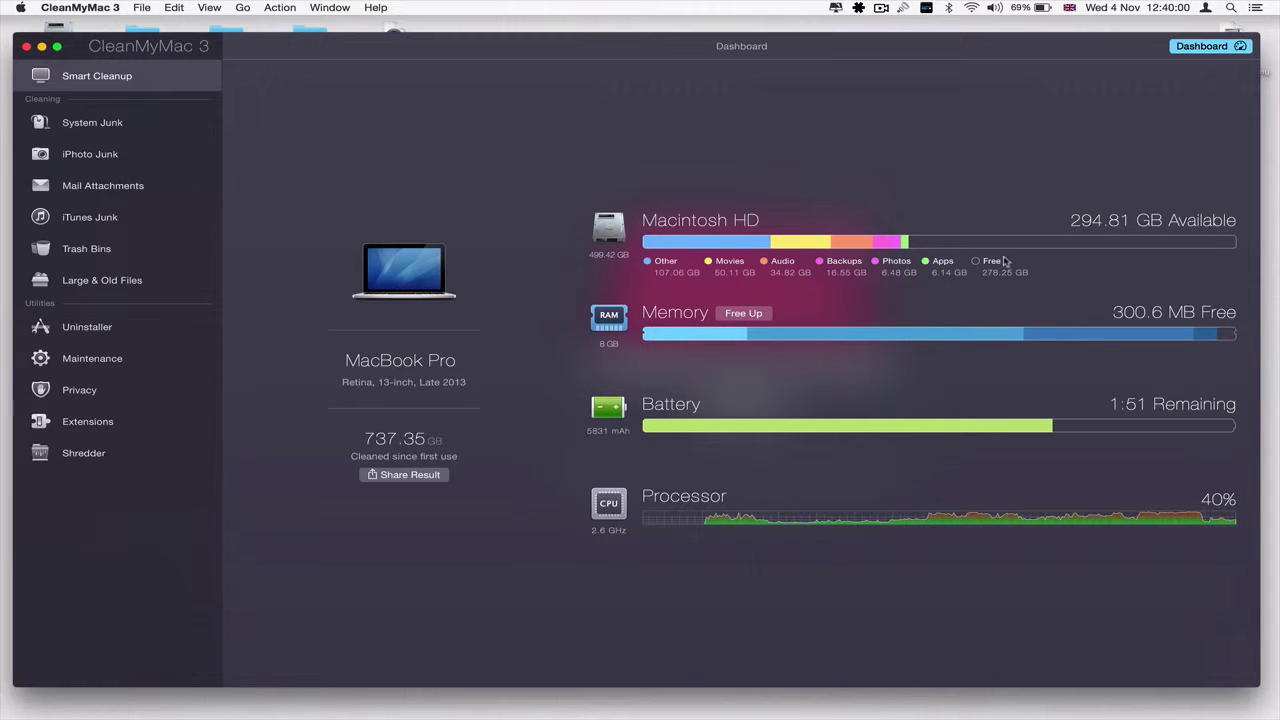
pyautogui.moveTo(1003, 397)
pyautogui.moveTo(680, 330)
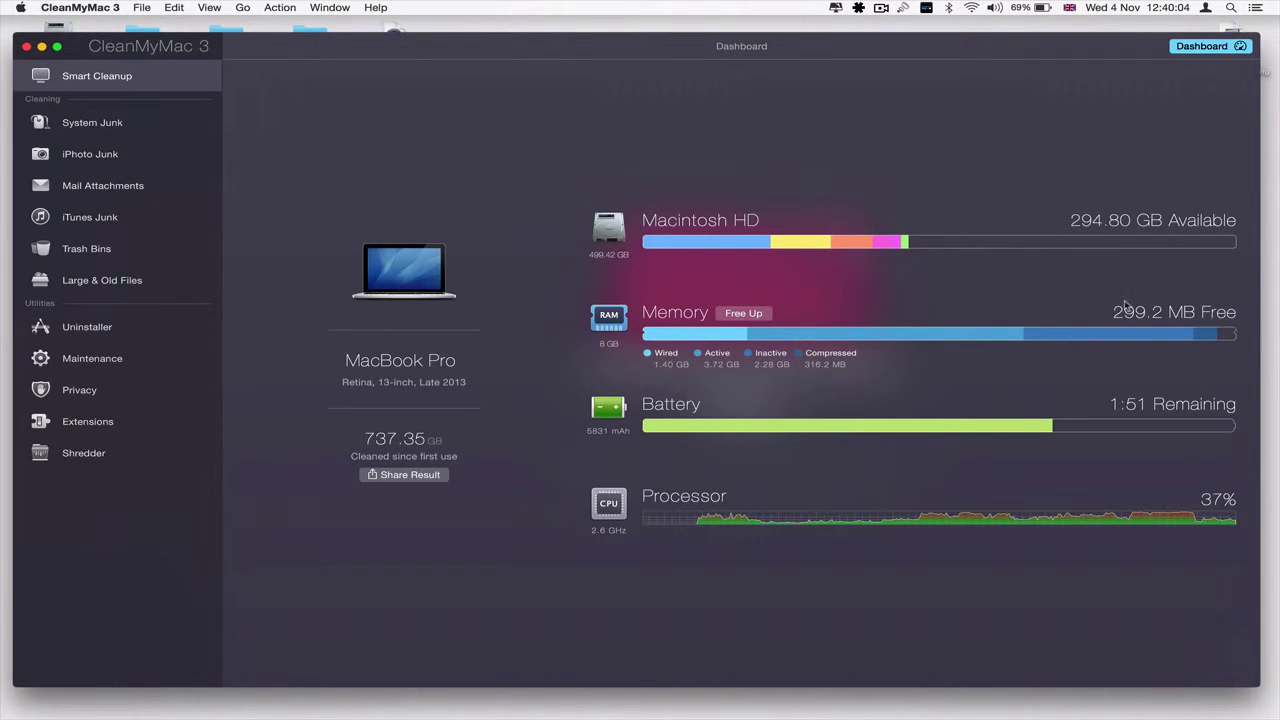
pyautogui.click(751, 316)
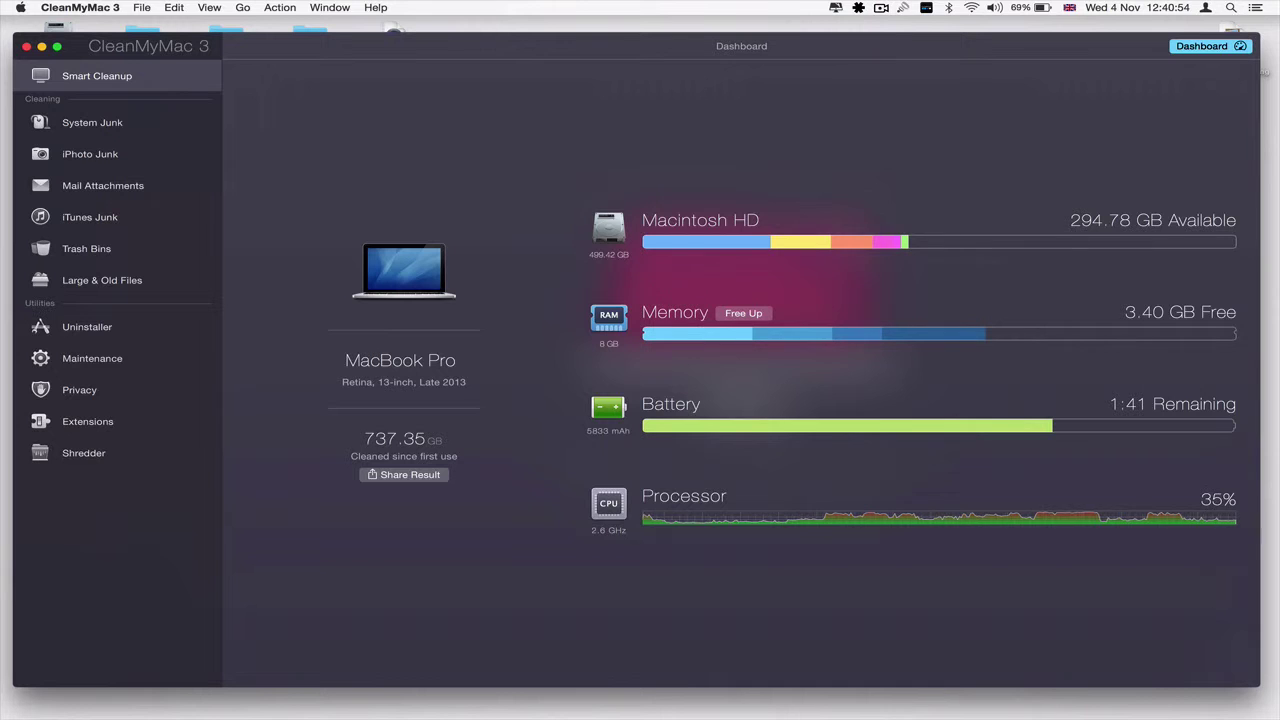
pyautogui.click(1200, 46)
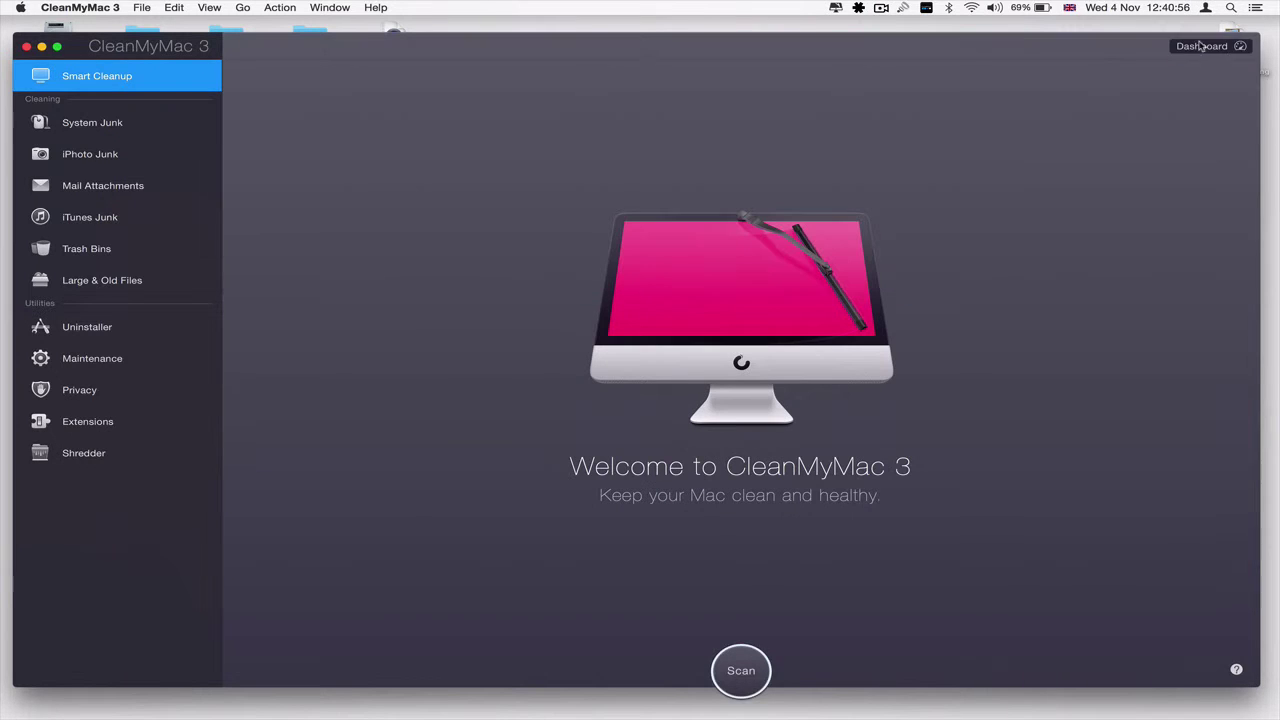
# - Browse the installed applications in the Uninstaller and inspect the associated files of Ableton Live 9 Suite, Max and Keynote
pyautogui.click(100, 326)
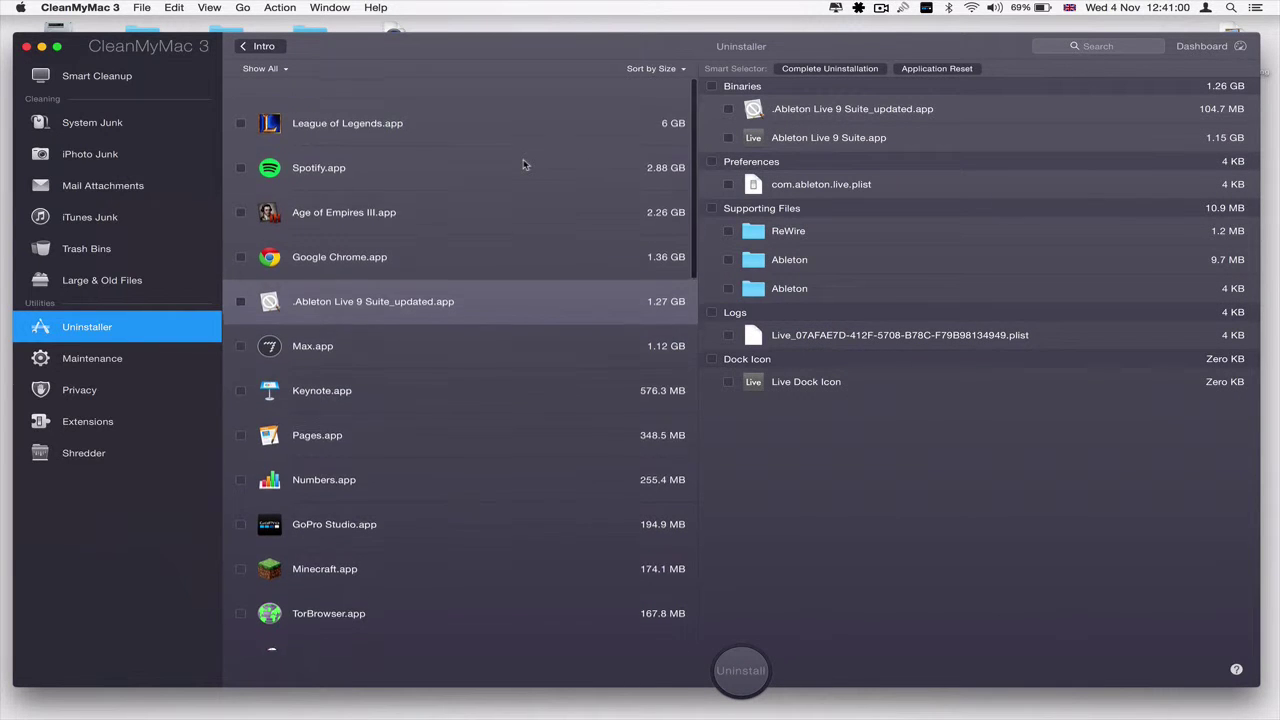
pyautogui.scroll(-15, 523, 166)
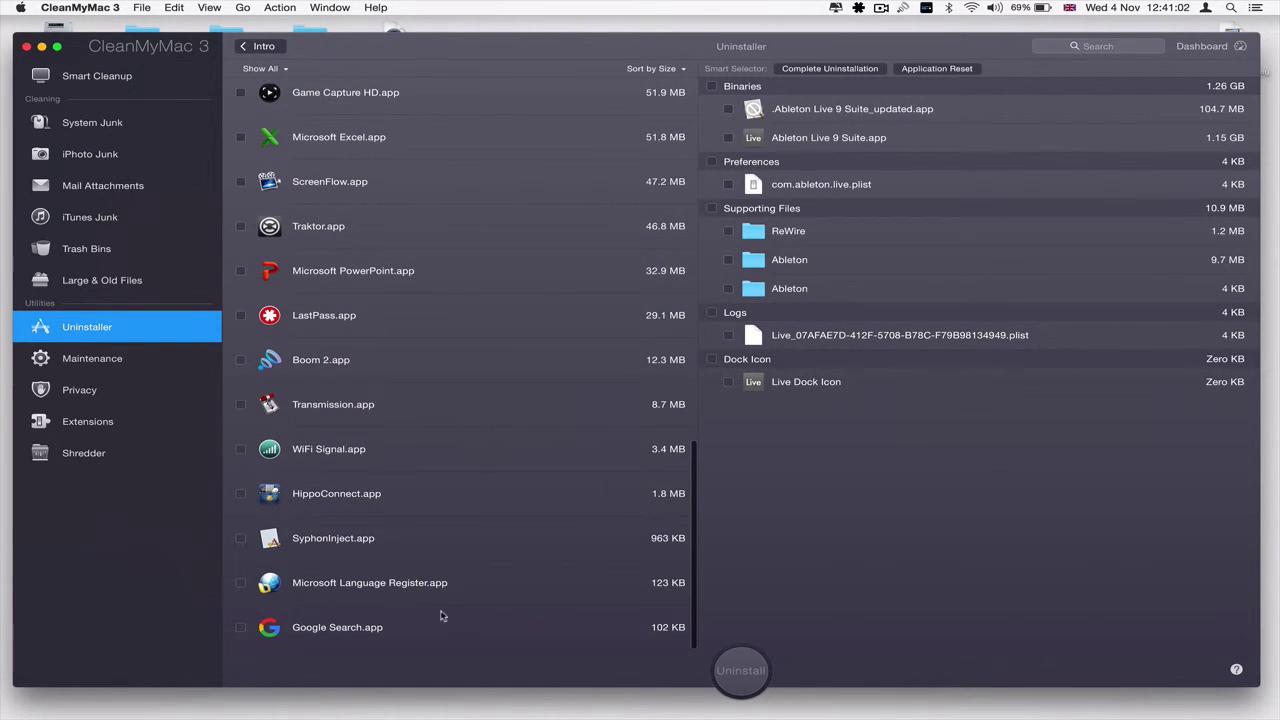
pyautogui.scroll(10, 400, 612)
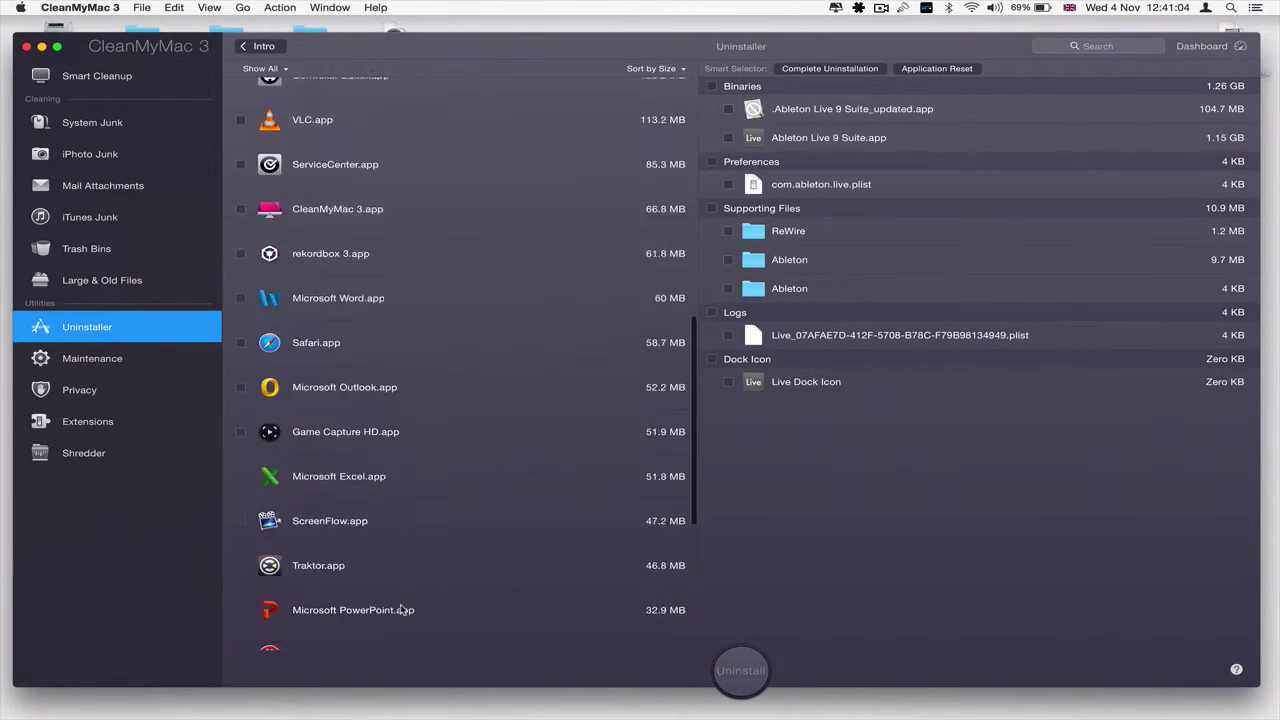
pyautogui.scroll(5, 400, 610)
pyautogui.click(315, 272)
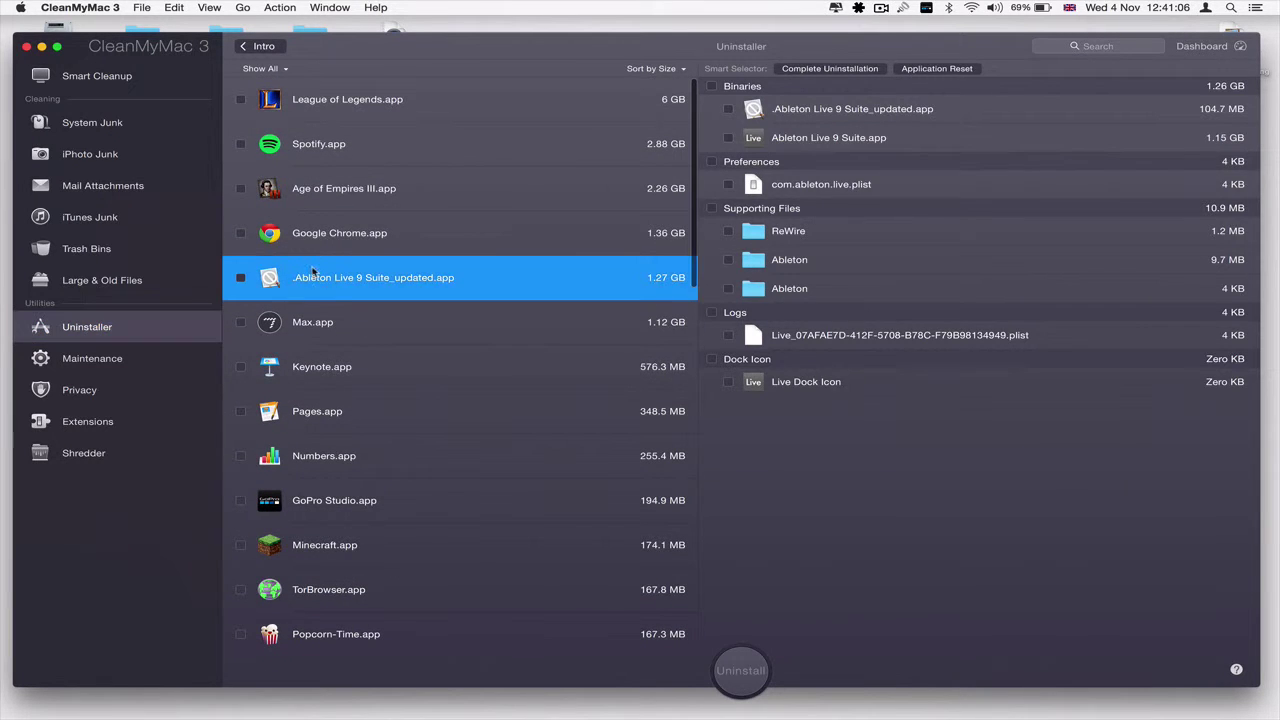
pyautogui.click(356, 330)
pyautogui.click(366, 373)
pyautogui.scroll(-4, 373, 378)
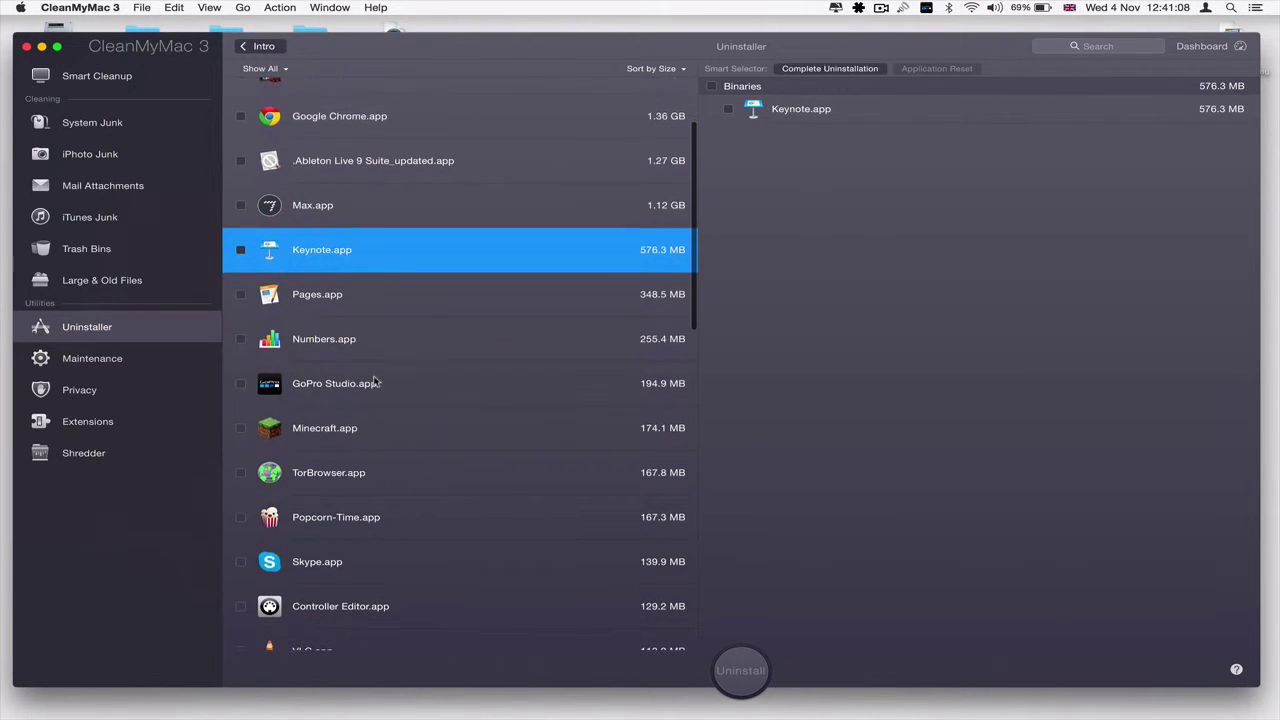
# - Select Minecraft.app with its binaries, supporting files and dock icon for complete uninstallation
pyautogui.click(343, 423)
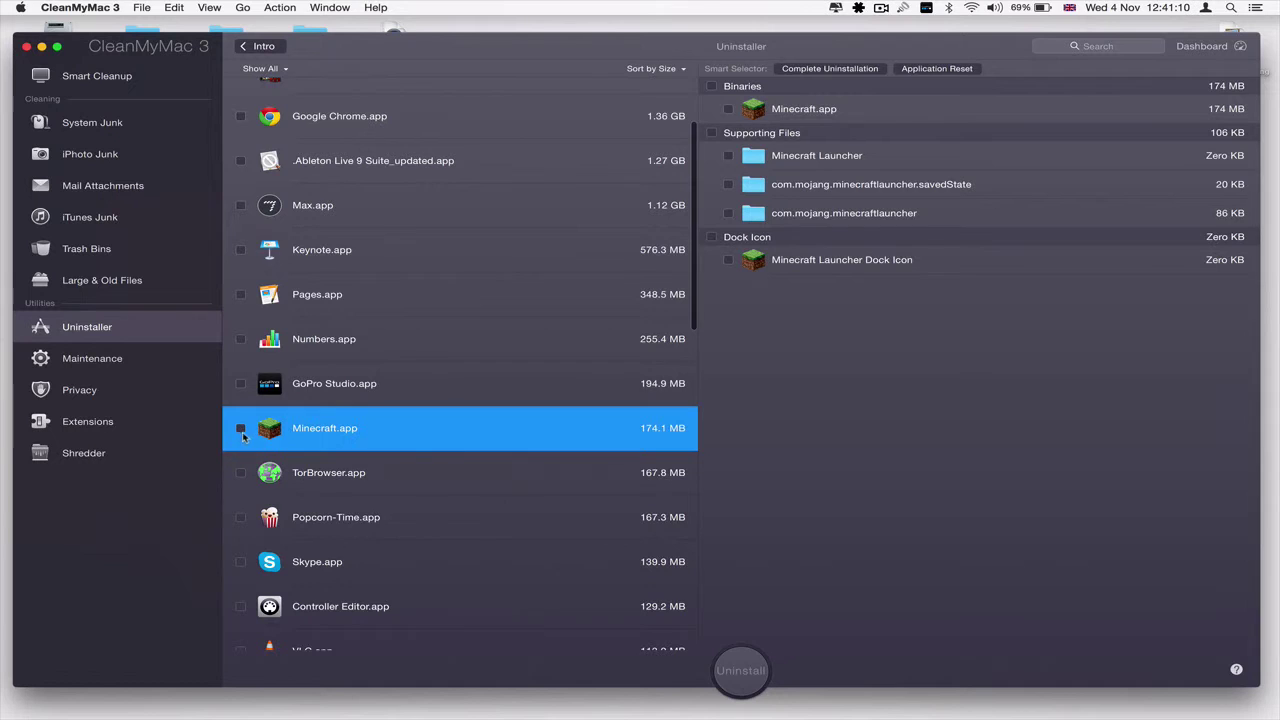
pyautogui.click(241, 428)
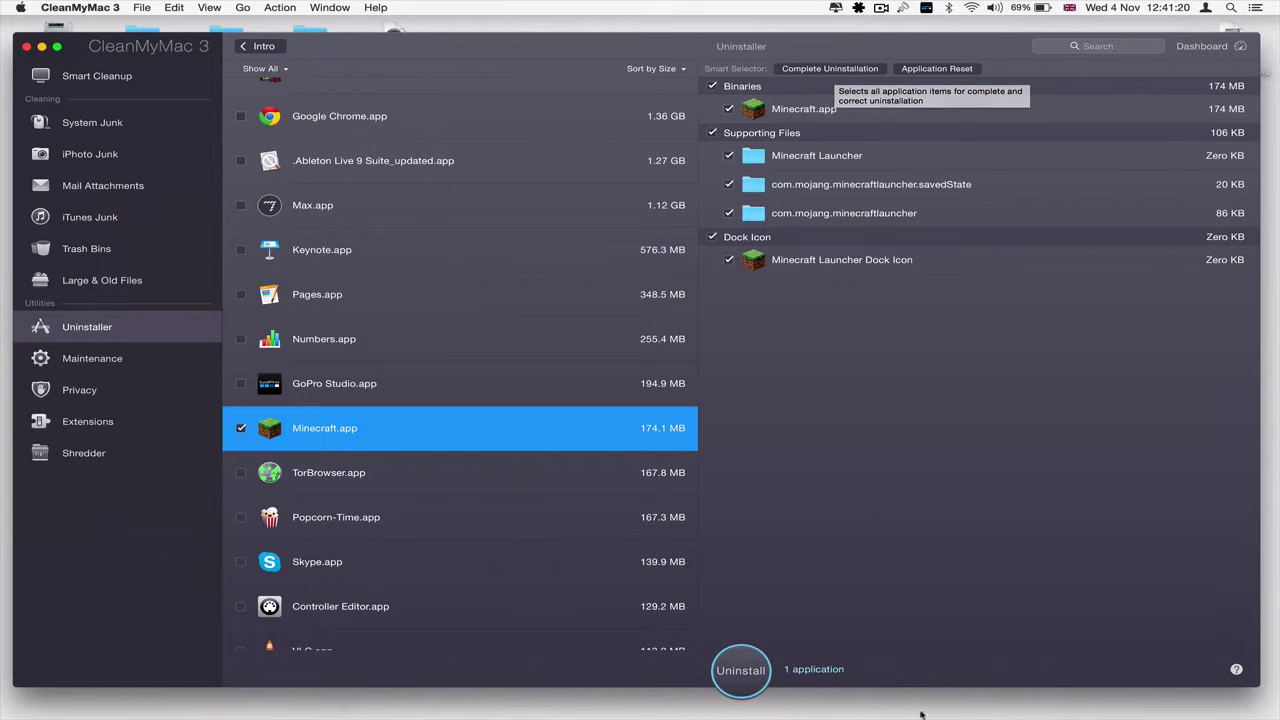
# - Deselect Minecraft.app so that it is not marked for uninstallation
pyautogui.click(240, 429)
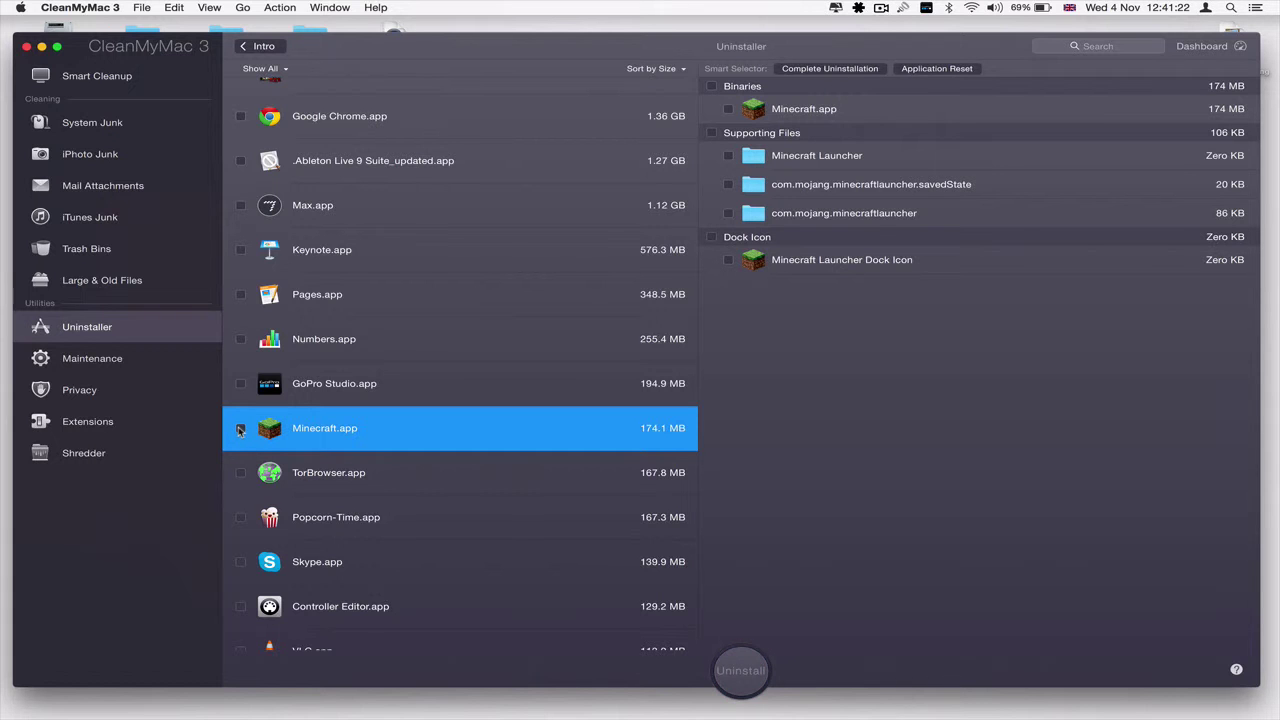
# - Read the descriptions of the Maintenance tasks, including Speed Up Mail, Reindex Spotlight, Repair Disk Permissions and Verify Startup Disk
pyautogui.click(113, 359)
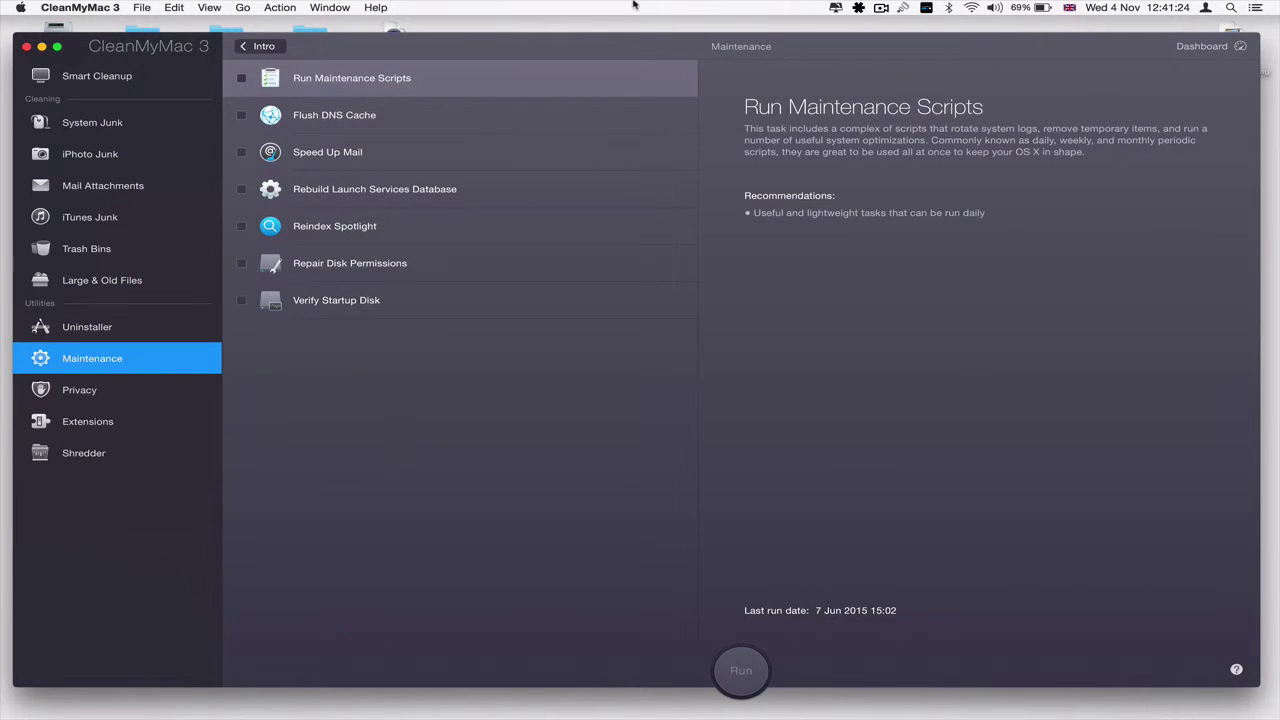
pyautogui.click(429, 122)
pyautogui.click(432, 187)
pyautogui.click(440, 155)
pyautogui.click(443, 213)
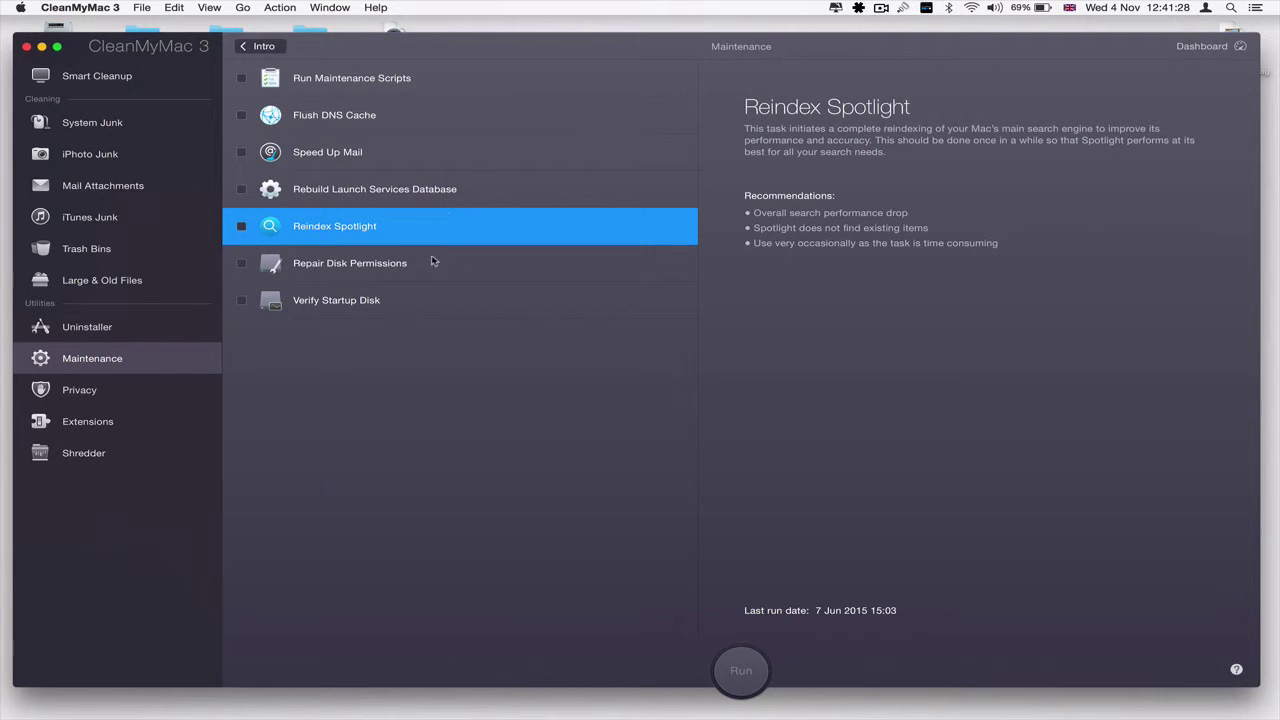
pyautogui.click(433, 262)
pyautogui.click(433, 310)
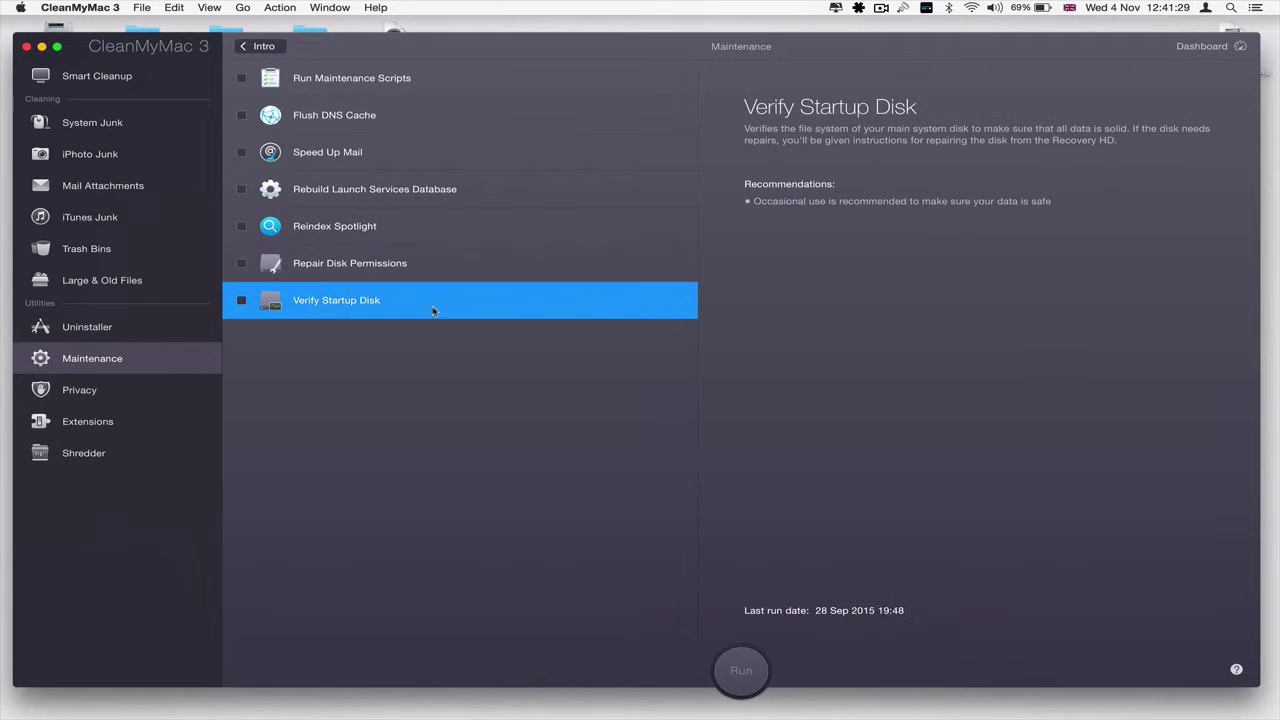
pyautogui.click(451, 211)
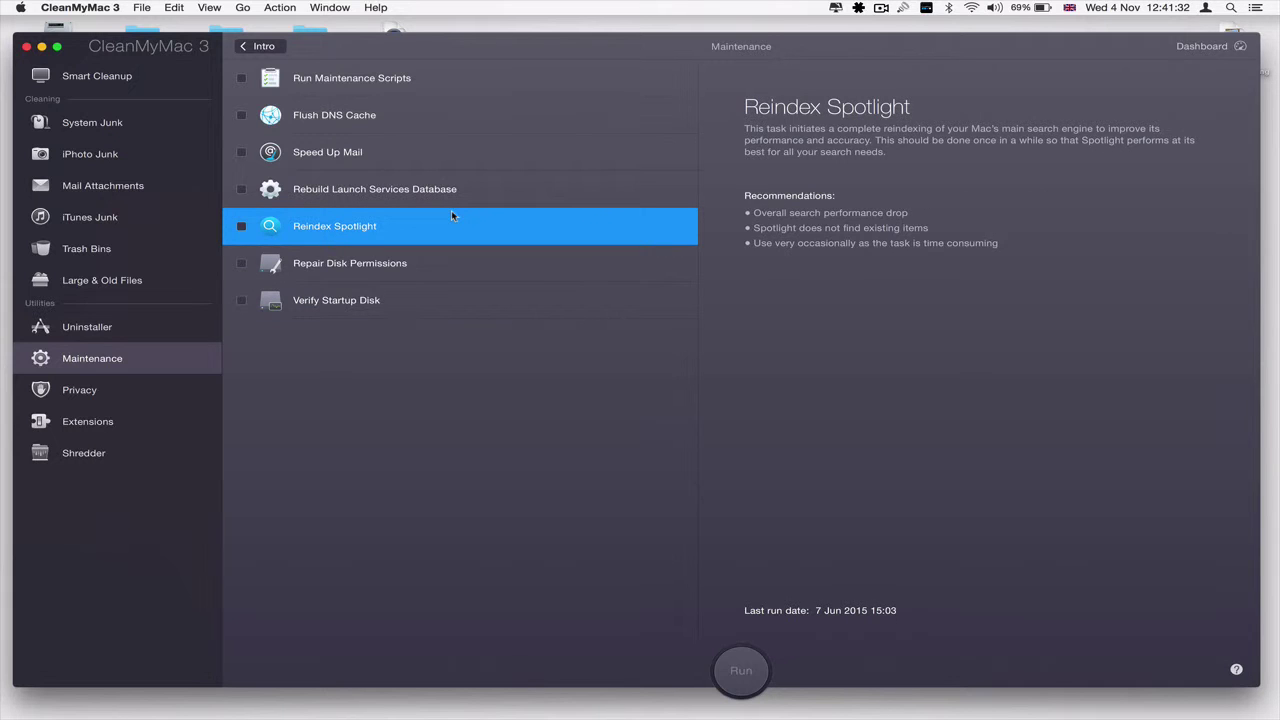
pyautogui.click(435, 192)
pyautogui.click(431, 150)
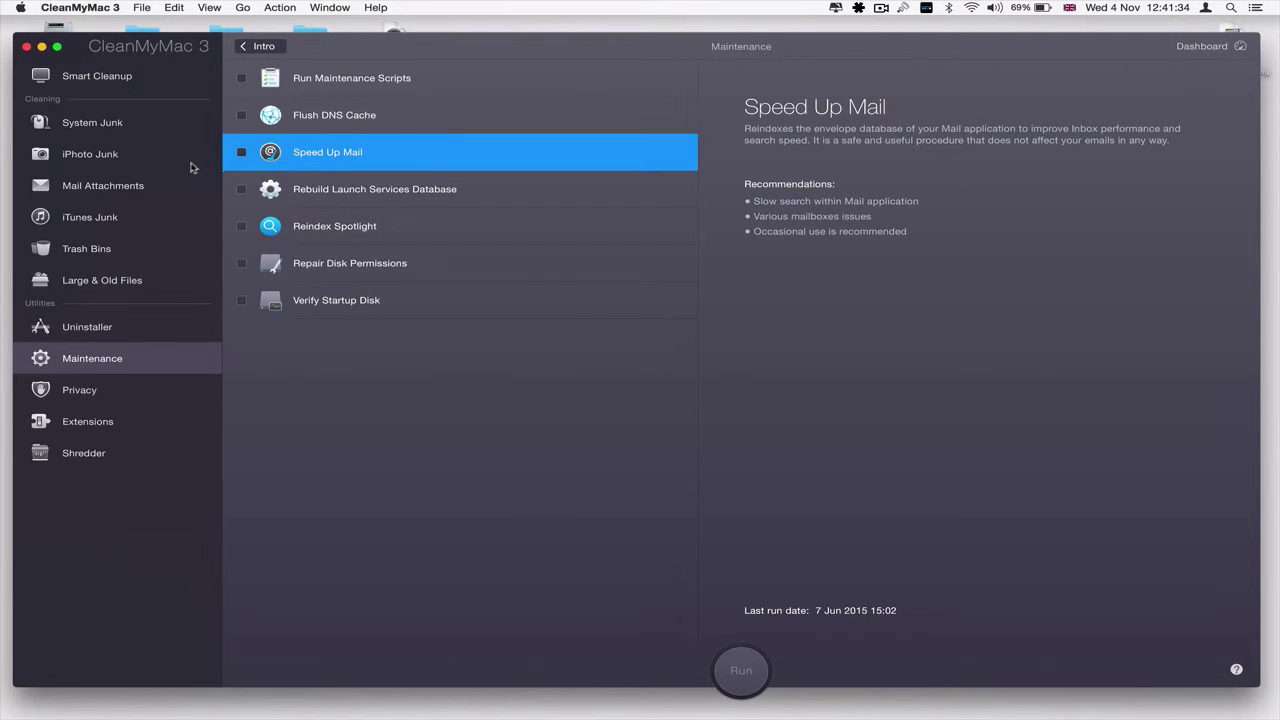
# - Run only the Speed Up Mail maintenance task and leave its results once it finishes
pyautogui.click(241, 152)
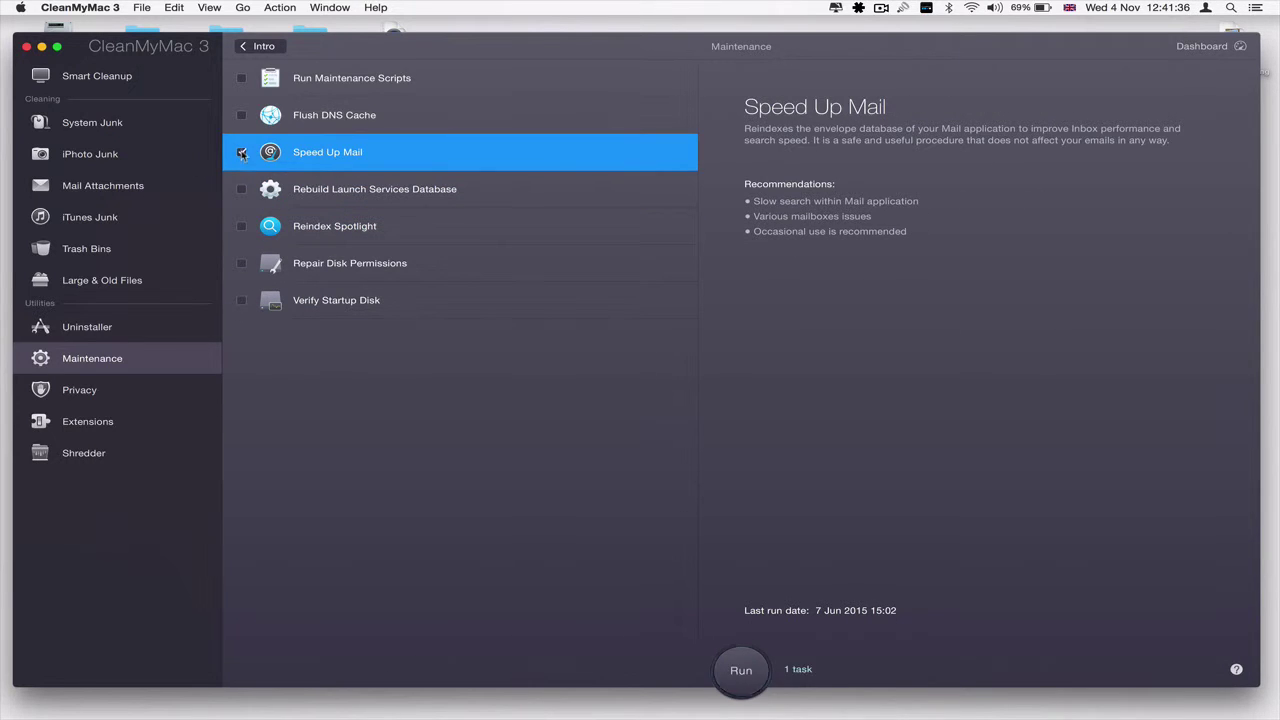
pyautogui.click(741, 668)
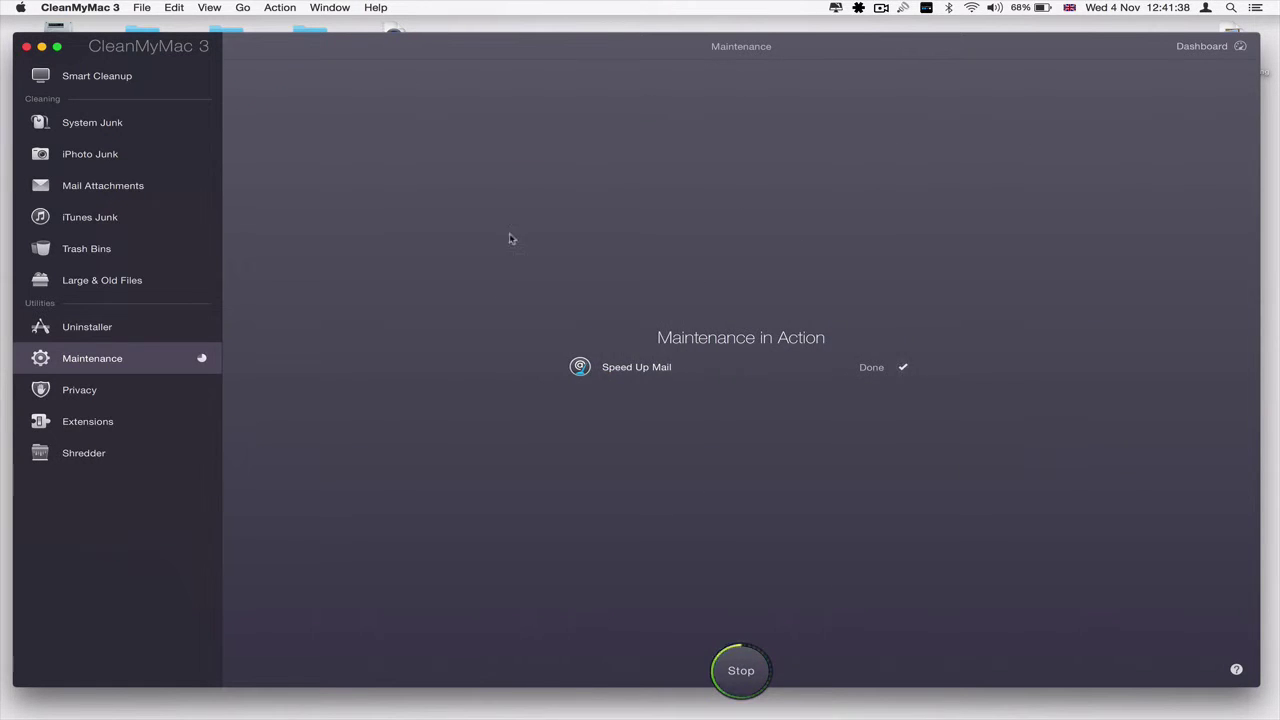
pyautogui.click(257, 46)
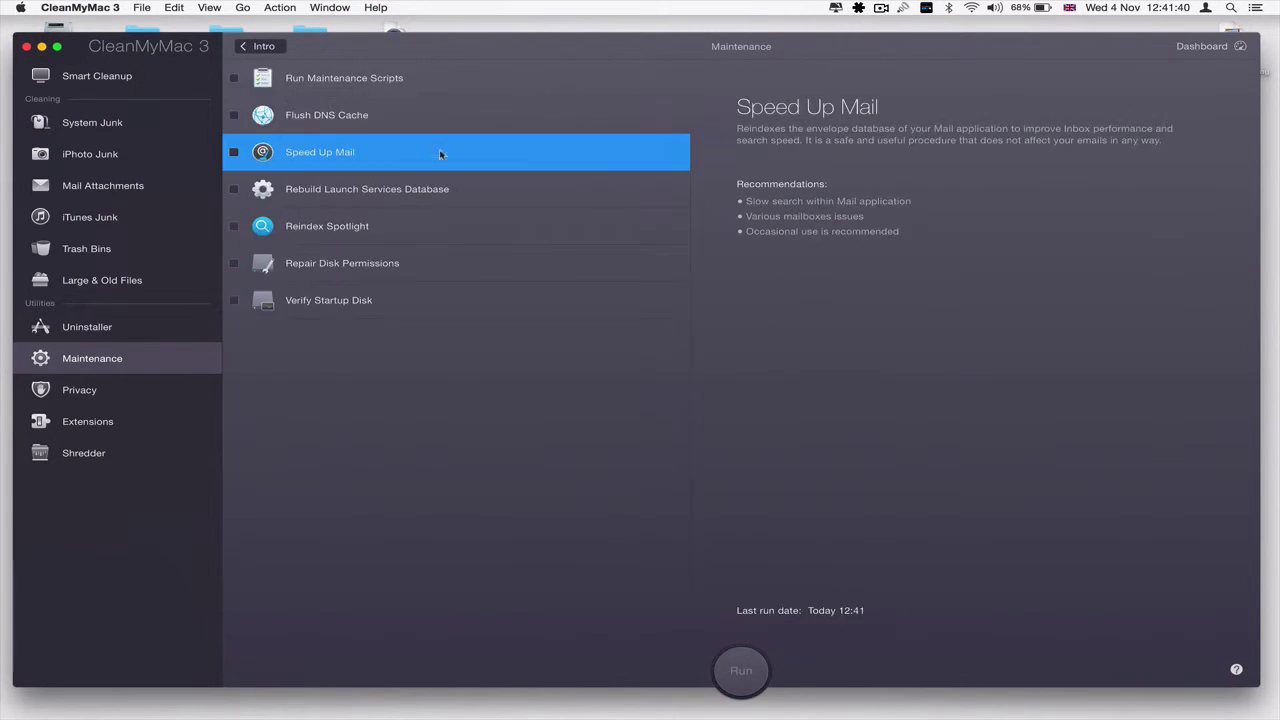
pyautogui.click(257, 46)
# - Remove Safari's cookies in the Privacy module, and view the stored items listed for Chrome
pyautogui.click(77, 386)
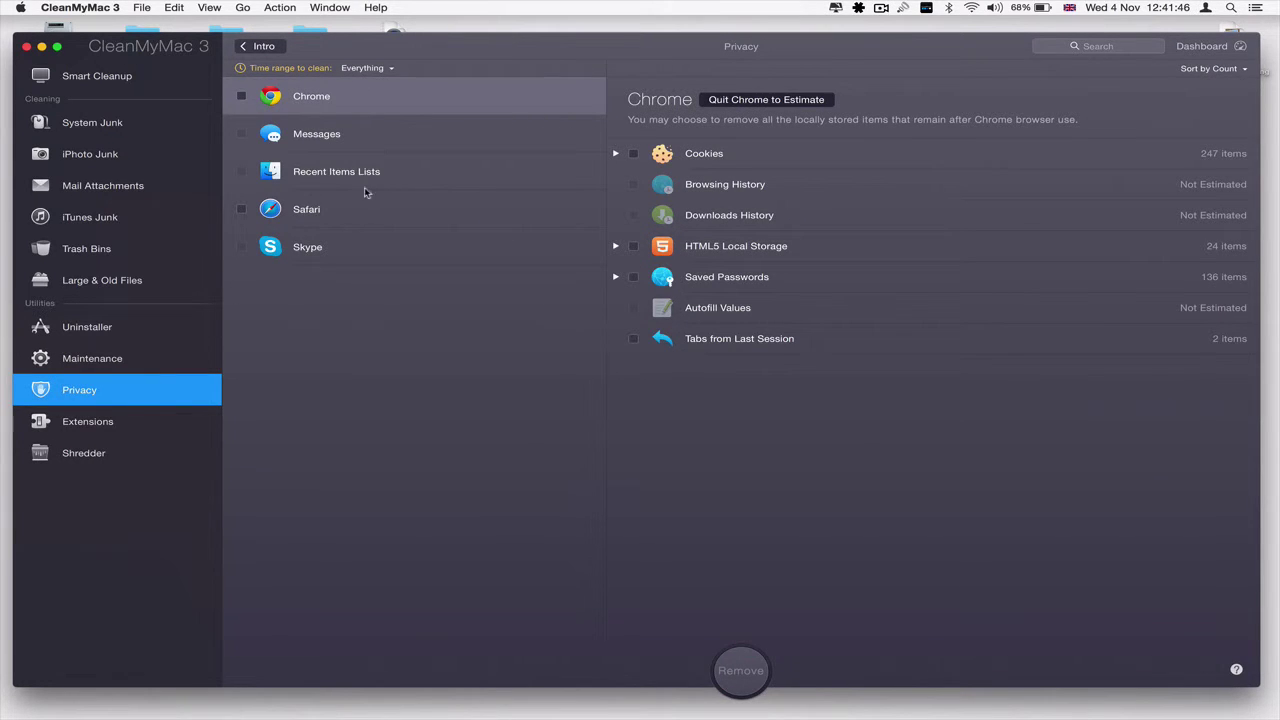
pyautogui.click(339, 210)
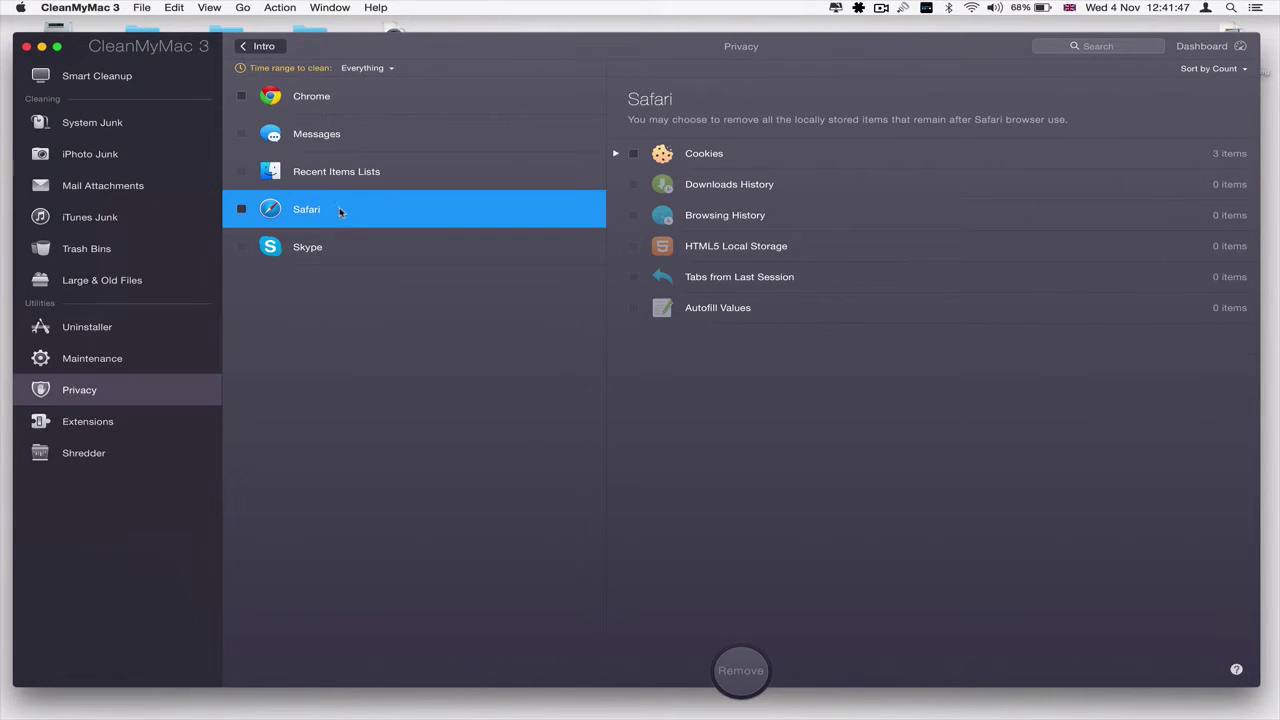
pyautogui.click(615, 153)
pyautogui.click(615, 153)
pyautogui.click(634, 153)
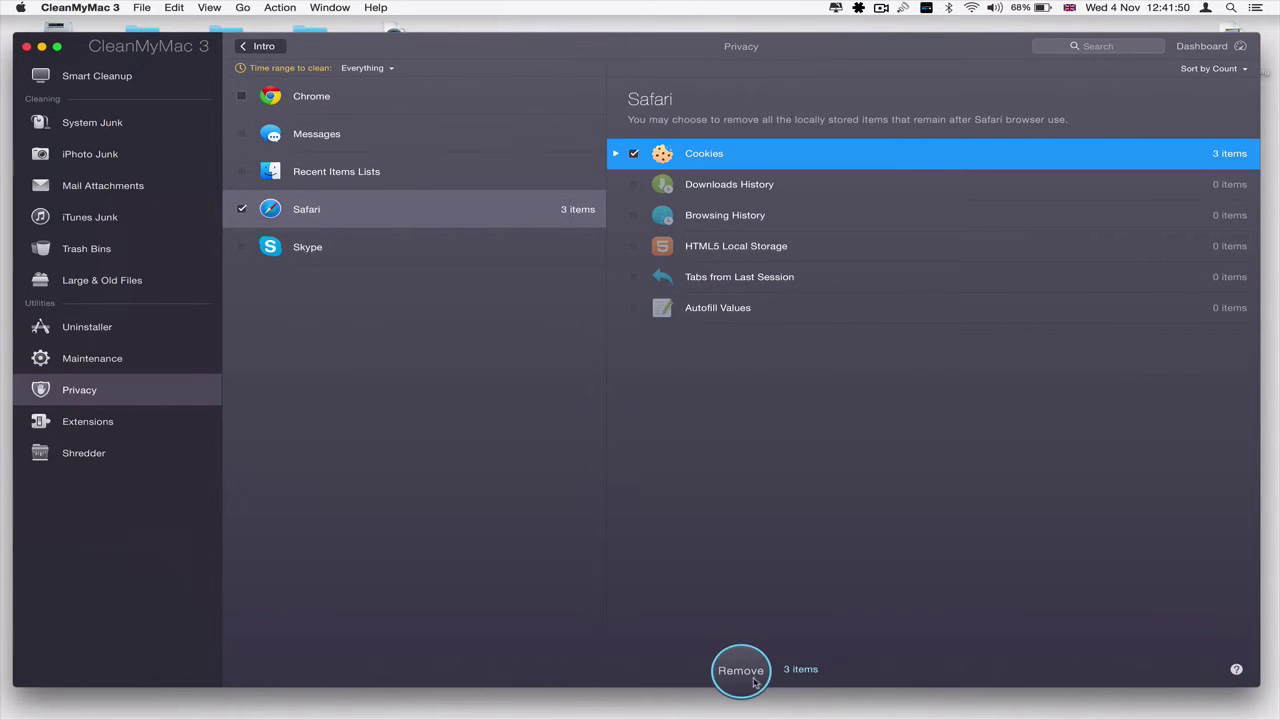
pyautogui.click(741, 674)
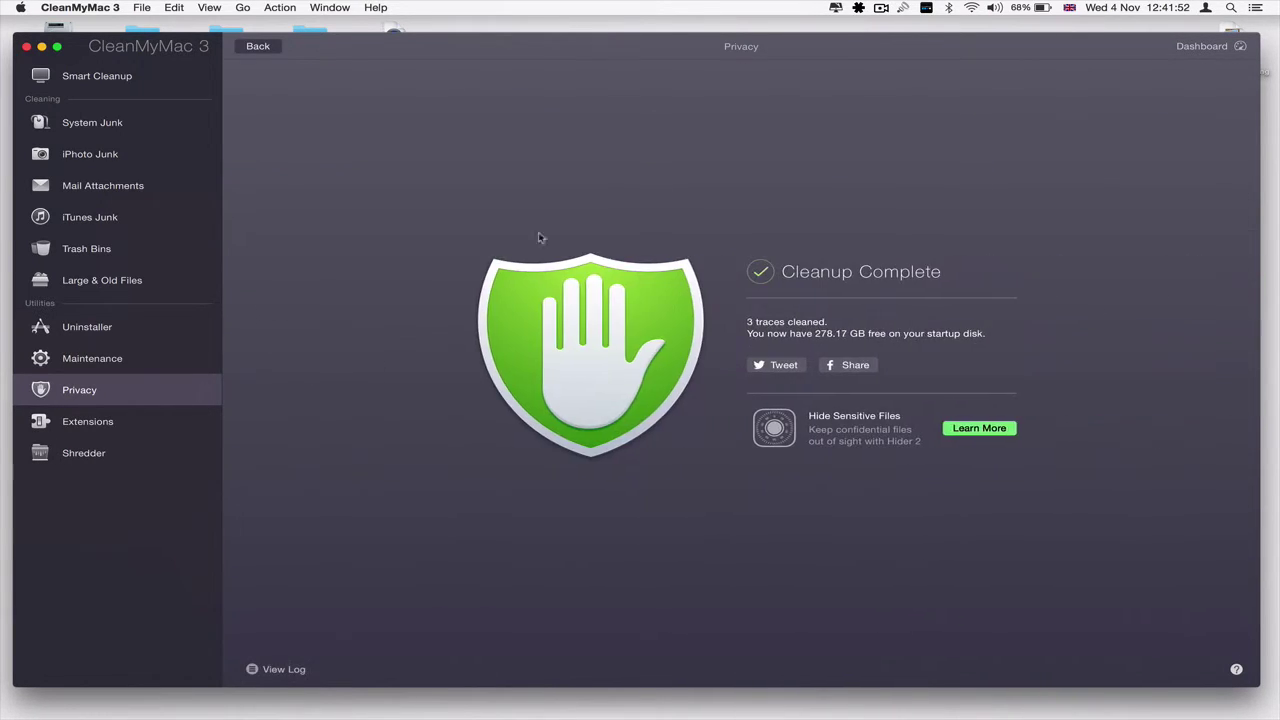
pyautogui.click(257, 47)
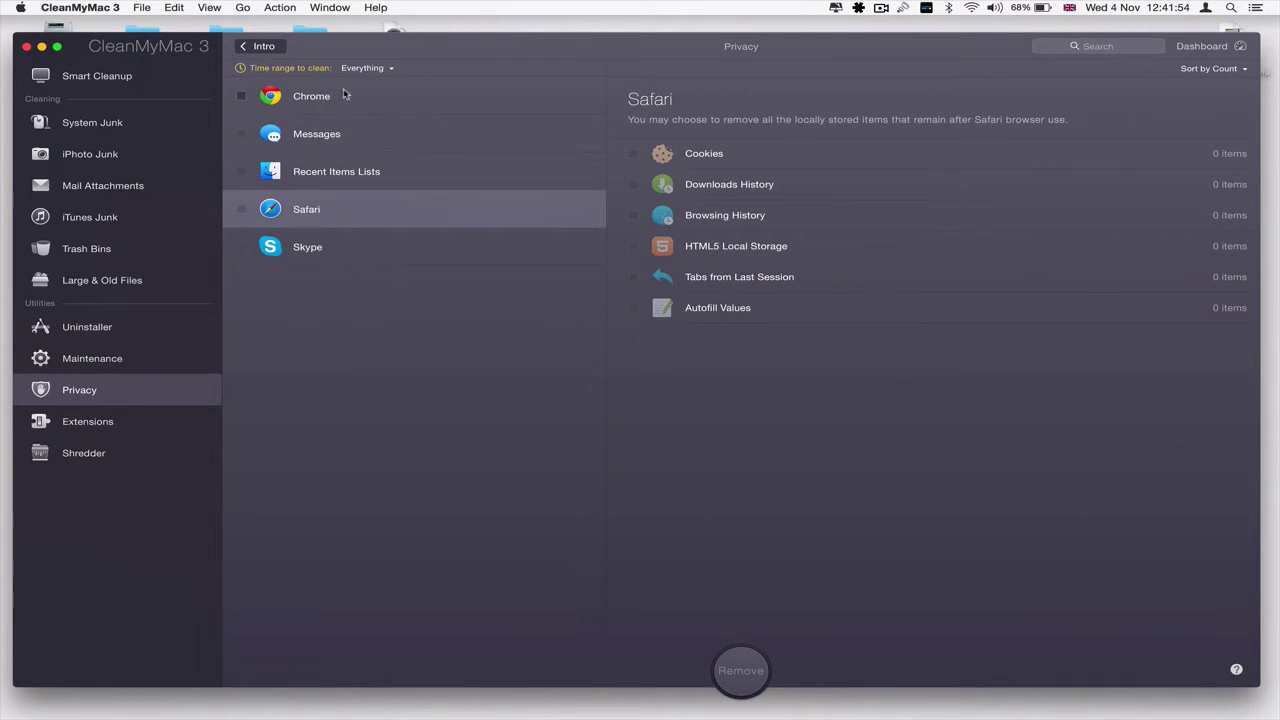
pyautogui.click(345, 95)
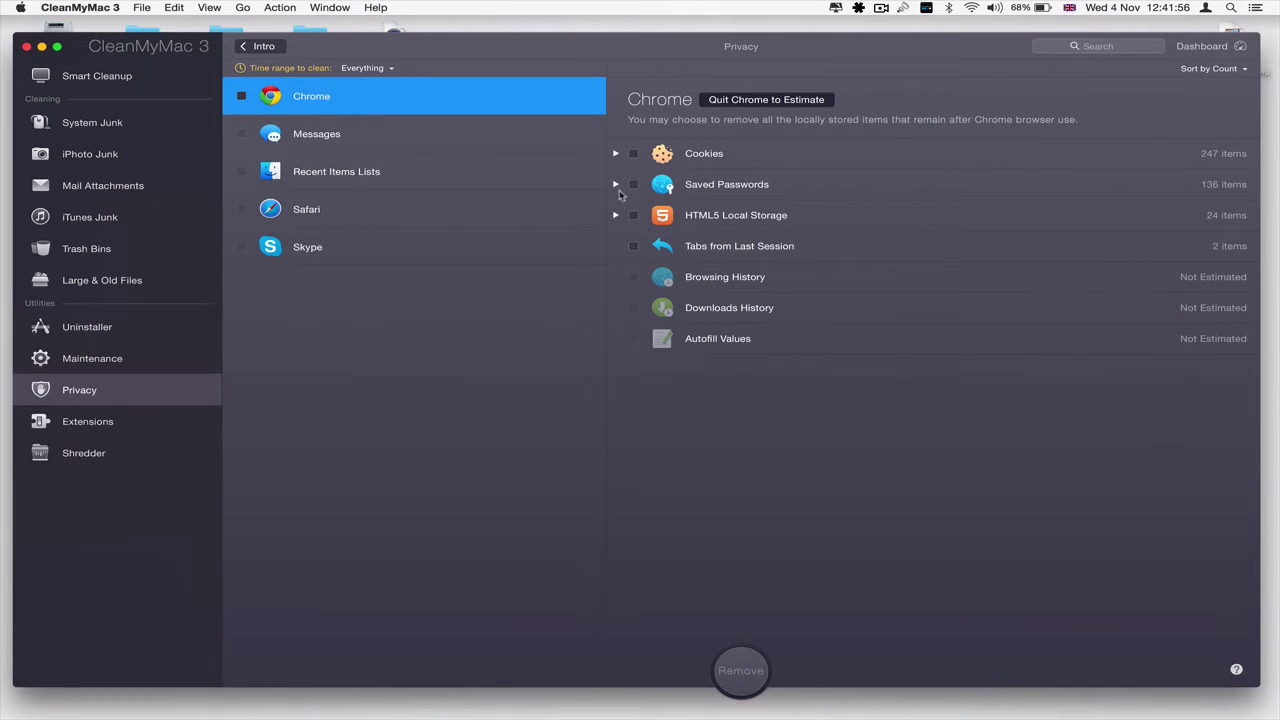
# - Browse the Extensions categories, including Internet Plugins, Launch Agents, Login Items, Preference Panes, Quick Look Plugins, Services and Spotlight Plugins
pyautogui.click(68, 420)
pyautogui.click(508, 155)
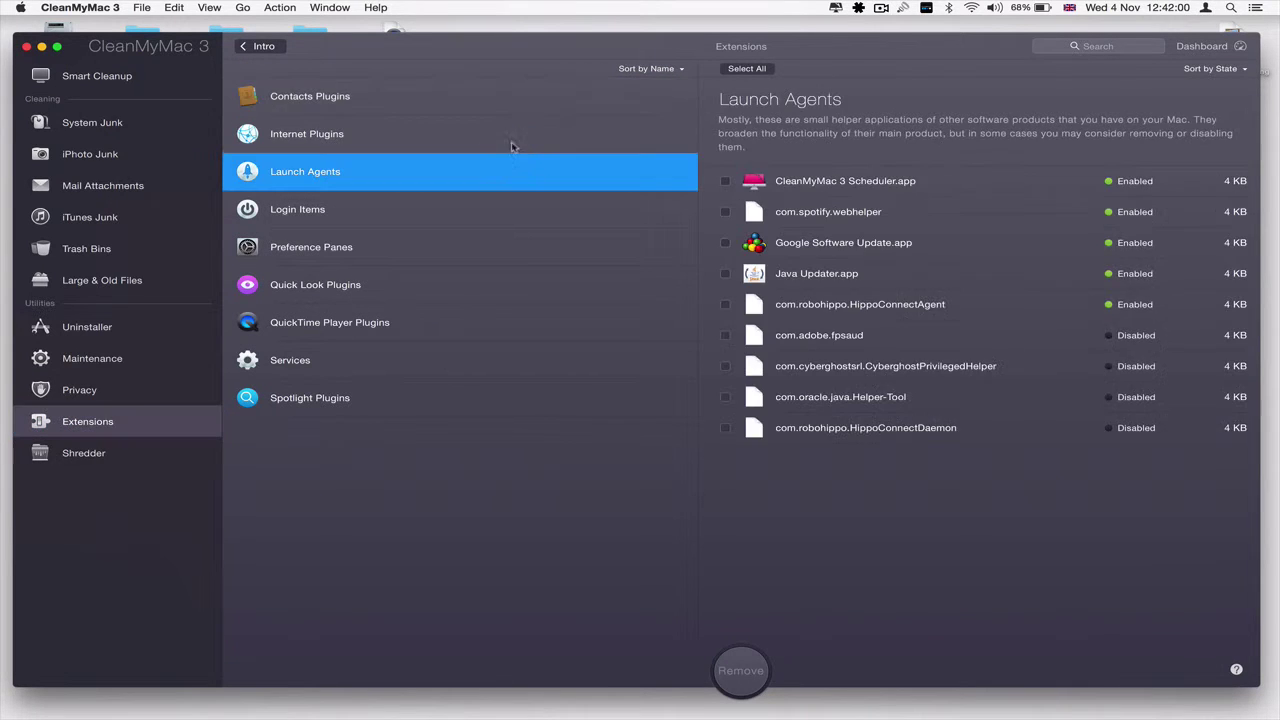
pyautogui.click(495, 113)
pyautogui.click(360, 126)
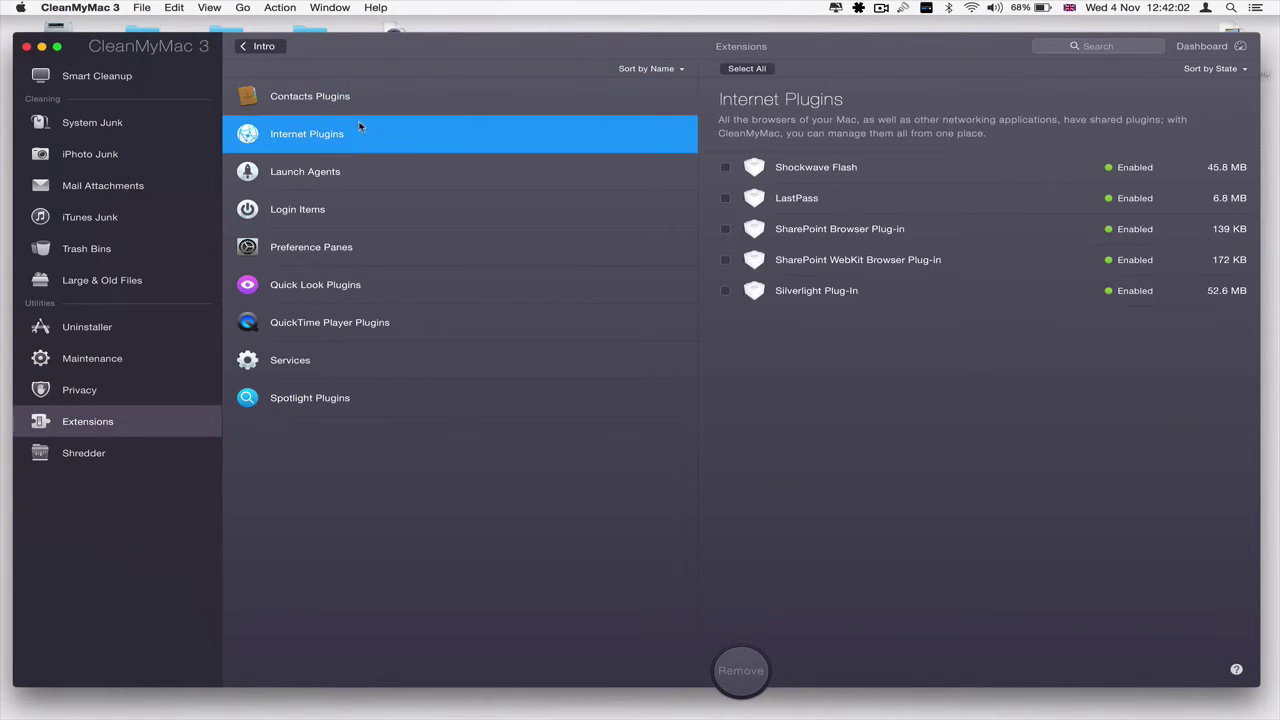
pyautogui.click(572, 178)
pyautogui.click(527, 203)
pyautogui.click(545, 250)
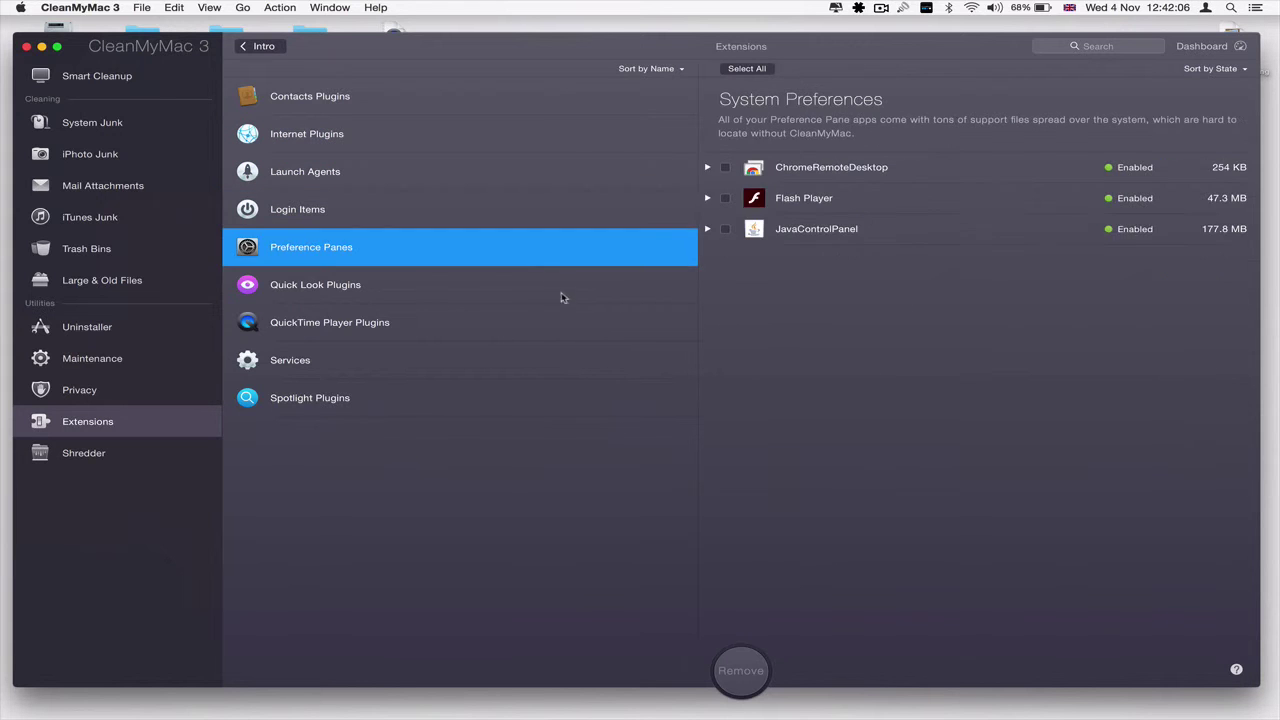
pyautogui.click(562, 290)
pyautogui.click(566, 358)
pyautogui.click(558, 390)
pyautogui.click(537, 243)
# - Enable the ScreenFlow.app and LastPass.app login items in Extensions
pyautogui.click(543, 207)
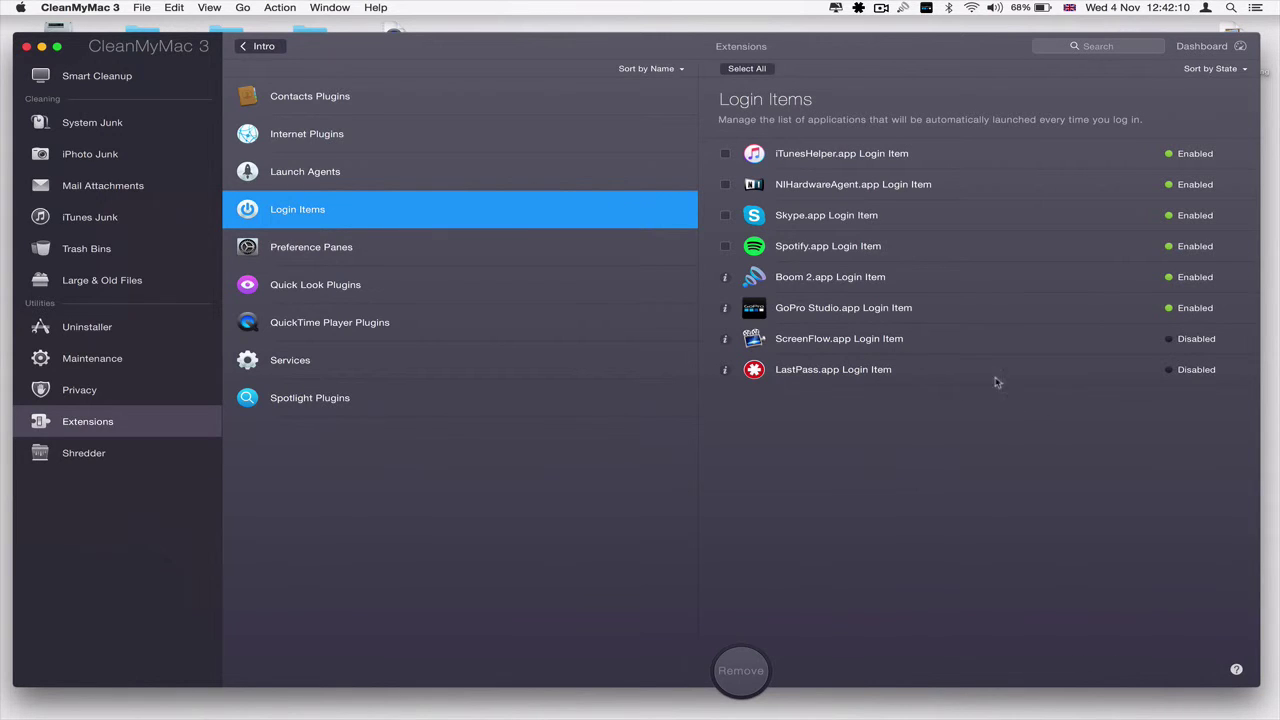
pyautogui.click(1185, 341)
pyautogui.click(1190, 369)
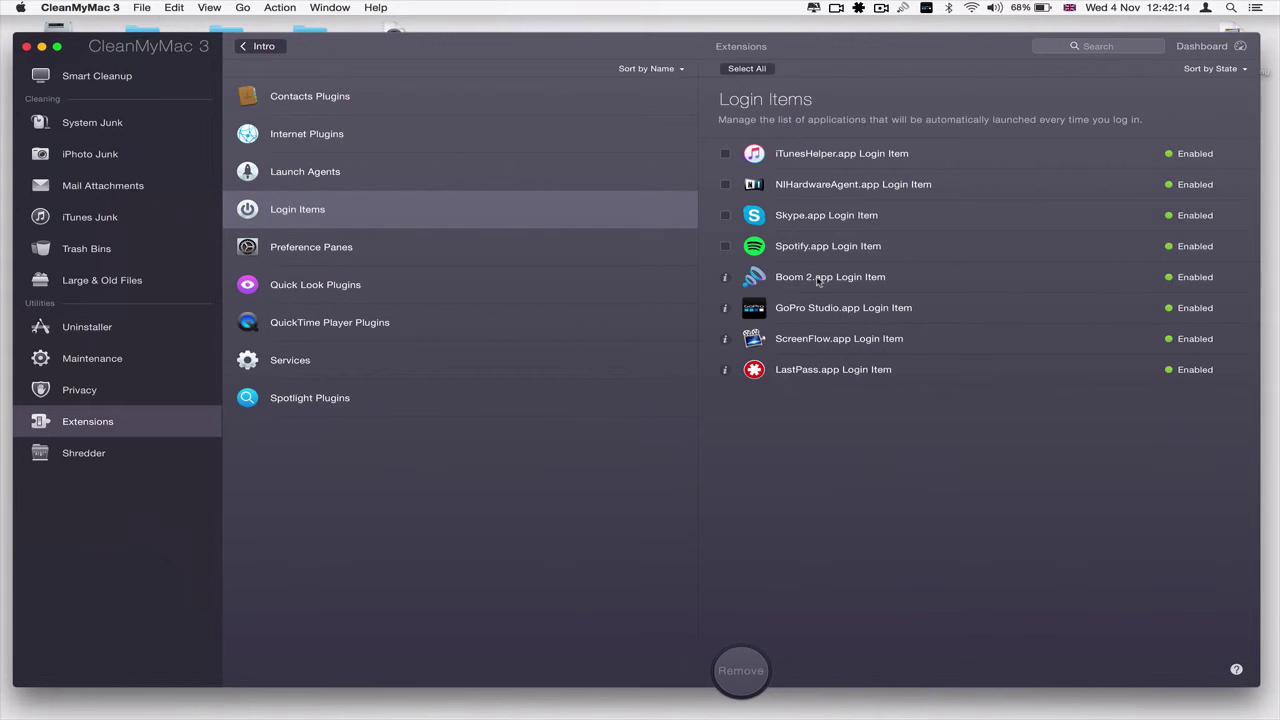
pyautogui.click(100, 456)
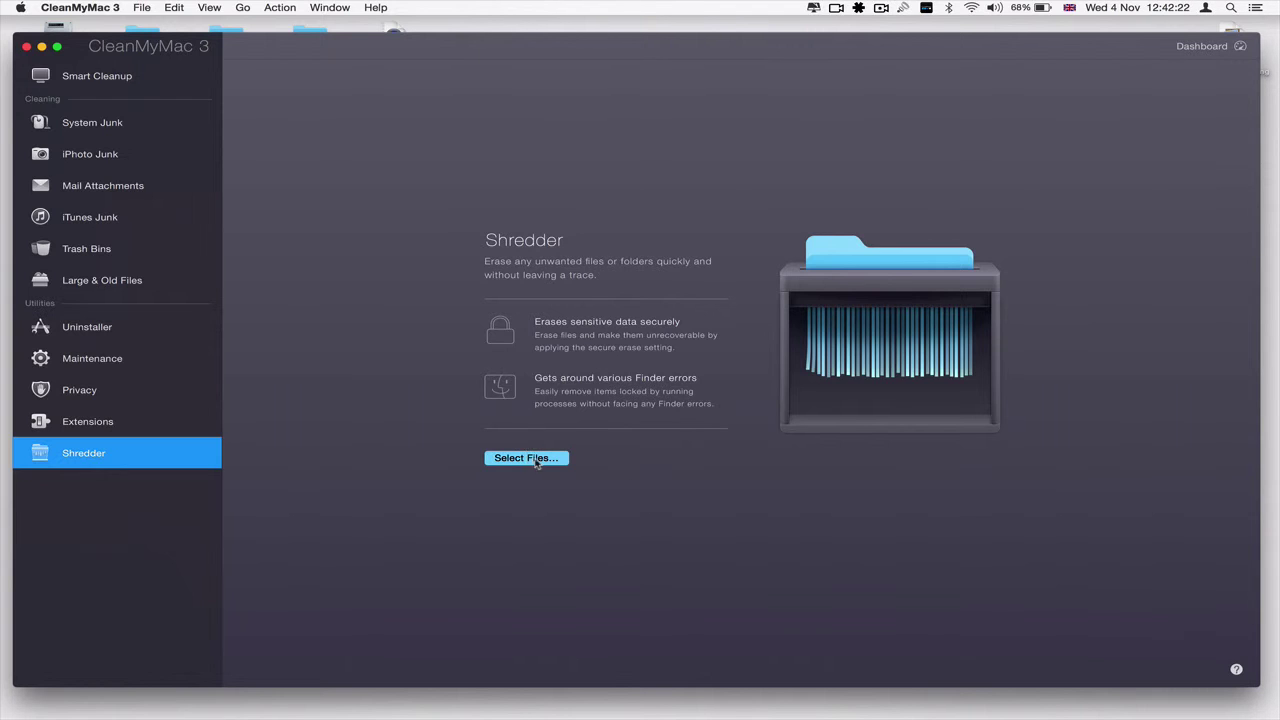
pyautogui.click(536, 460)
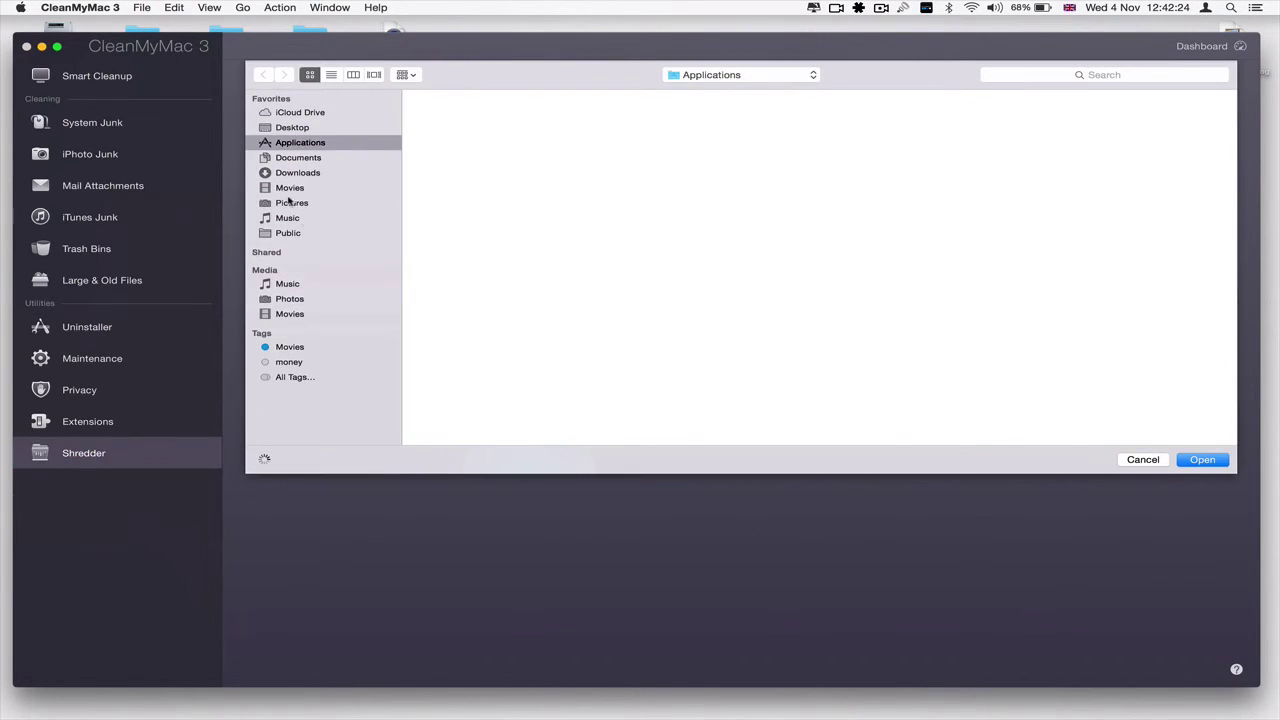
pyautogui.click(326, 172)
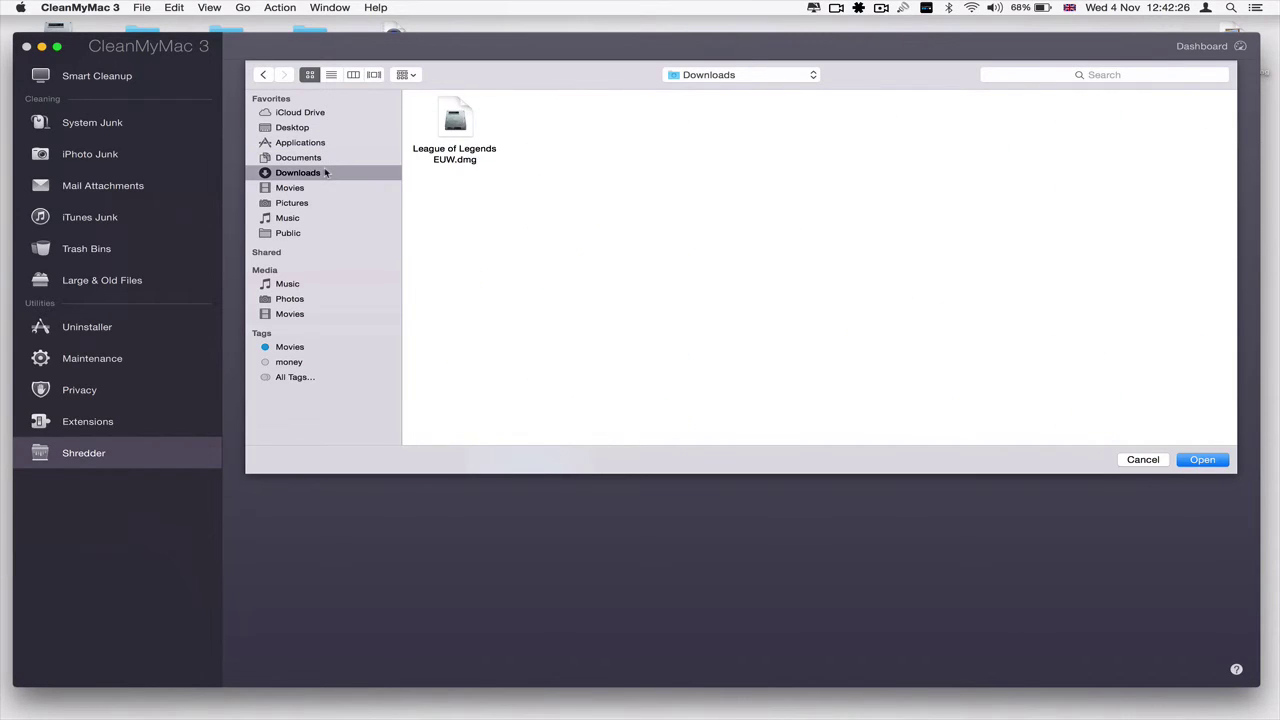
pyautogui.click(272, 187)
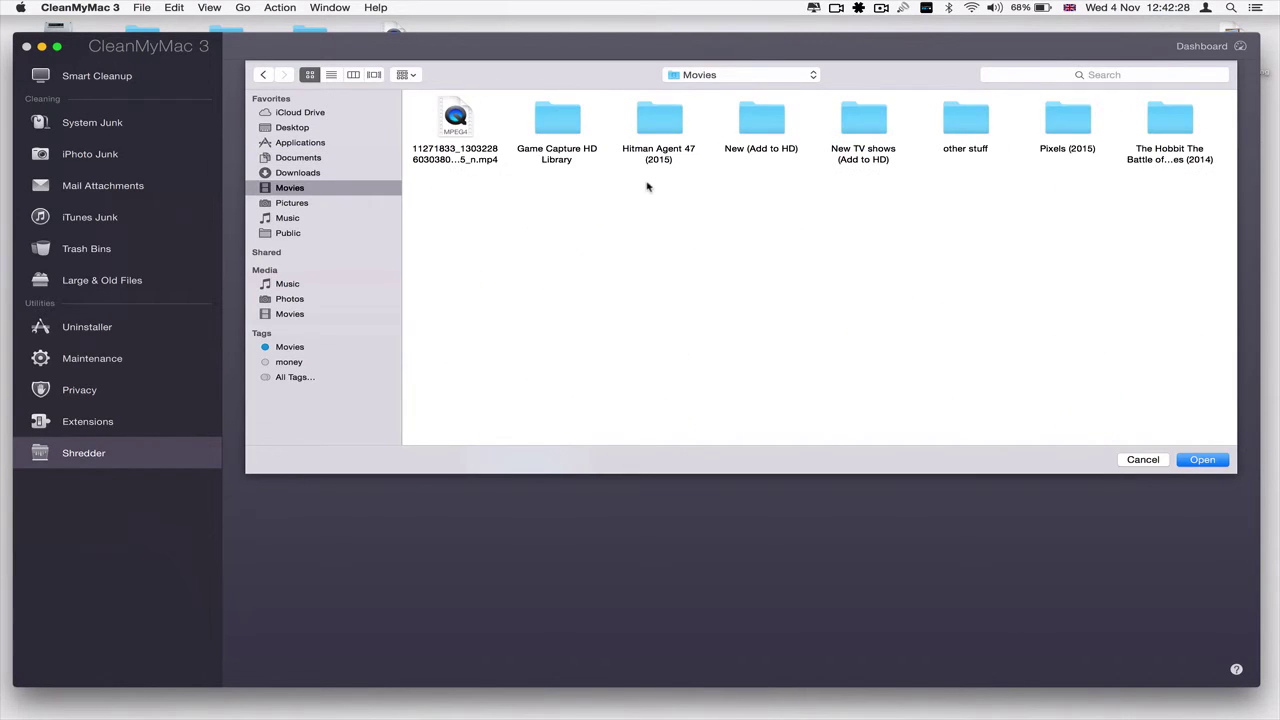
pyautogui.click(472, 158)
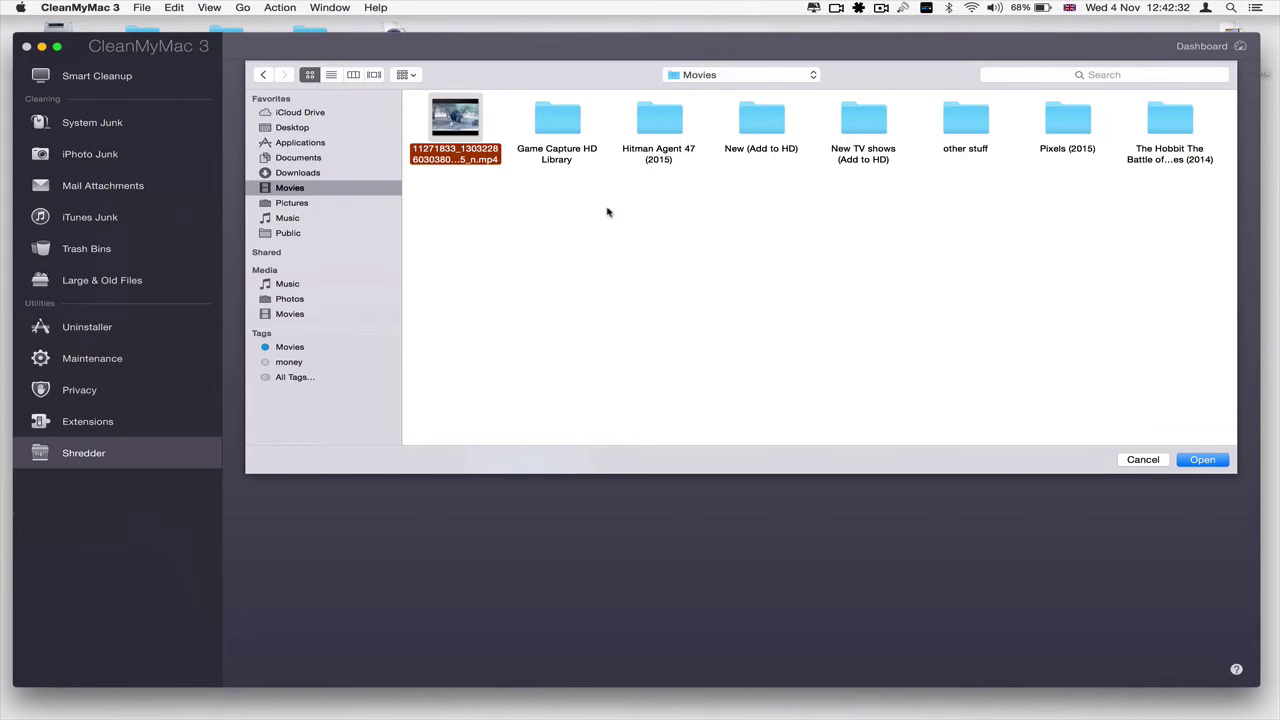
pyautogui.press('space')
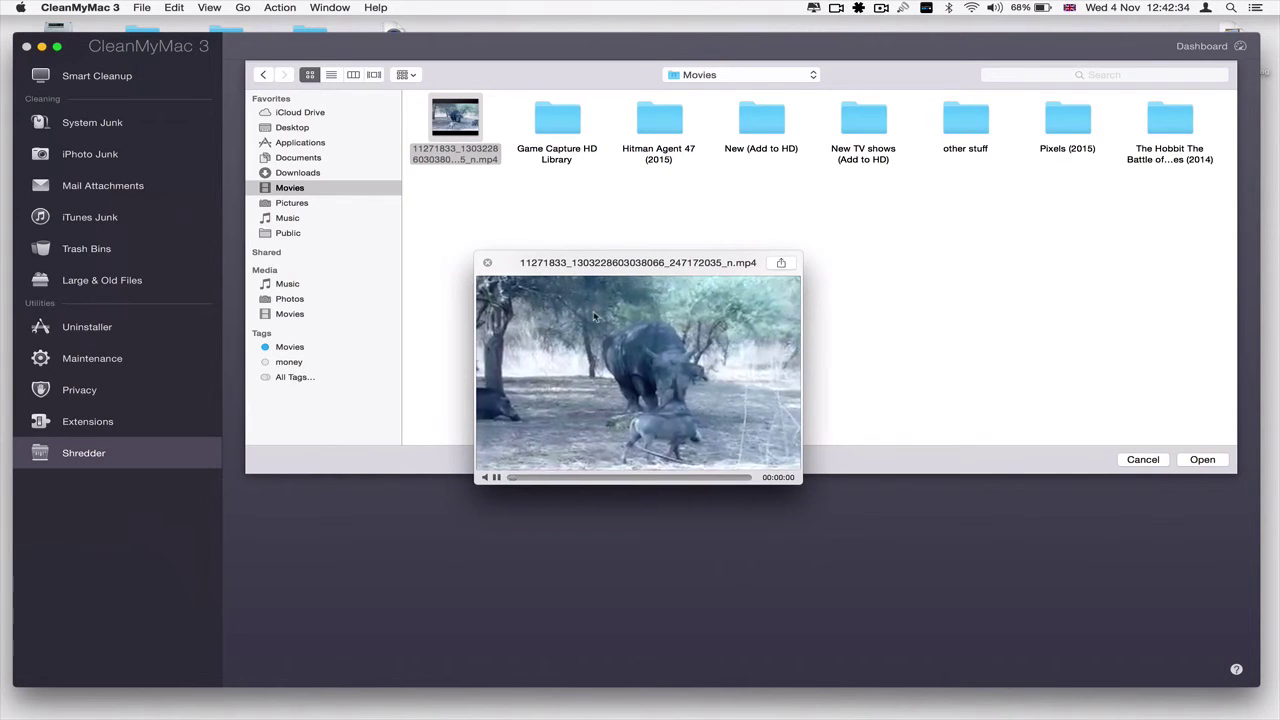
pyautogui.press('space')
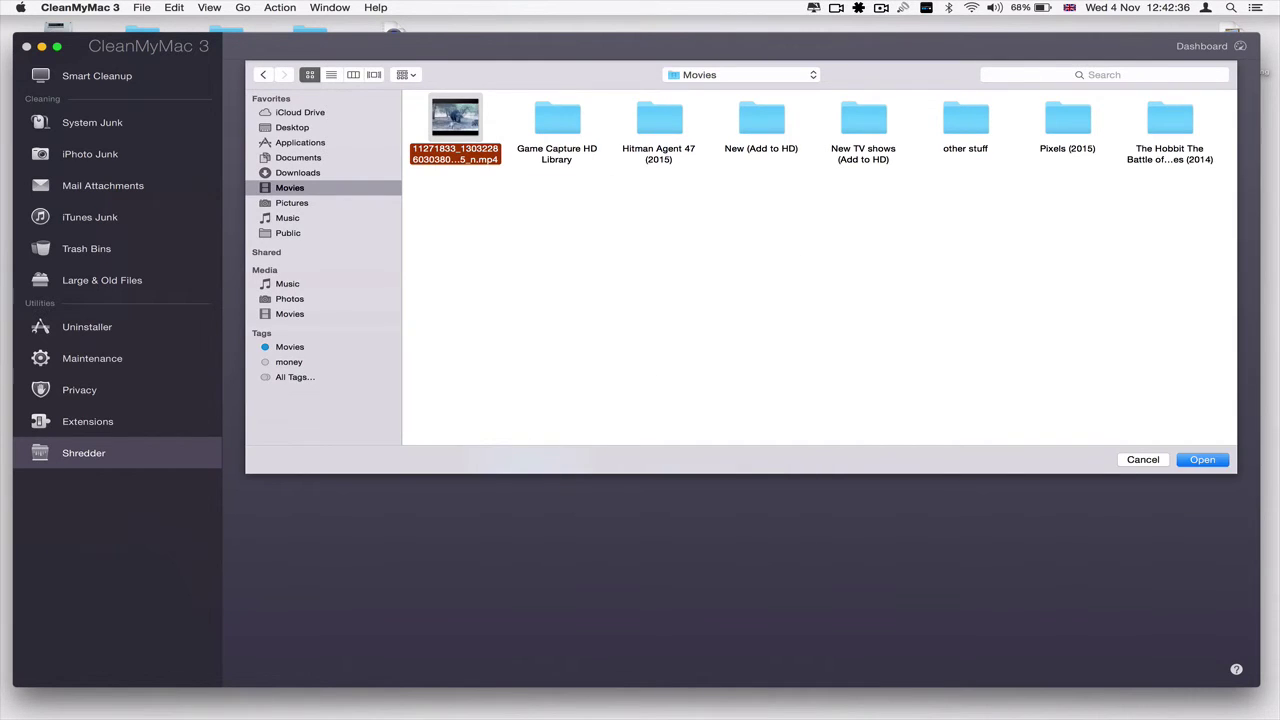
pyautogui.click(1203, 458)
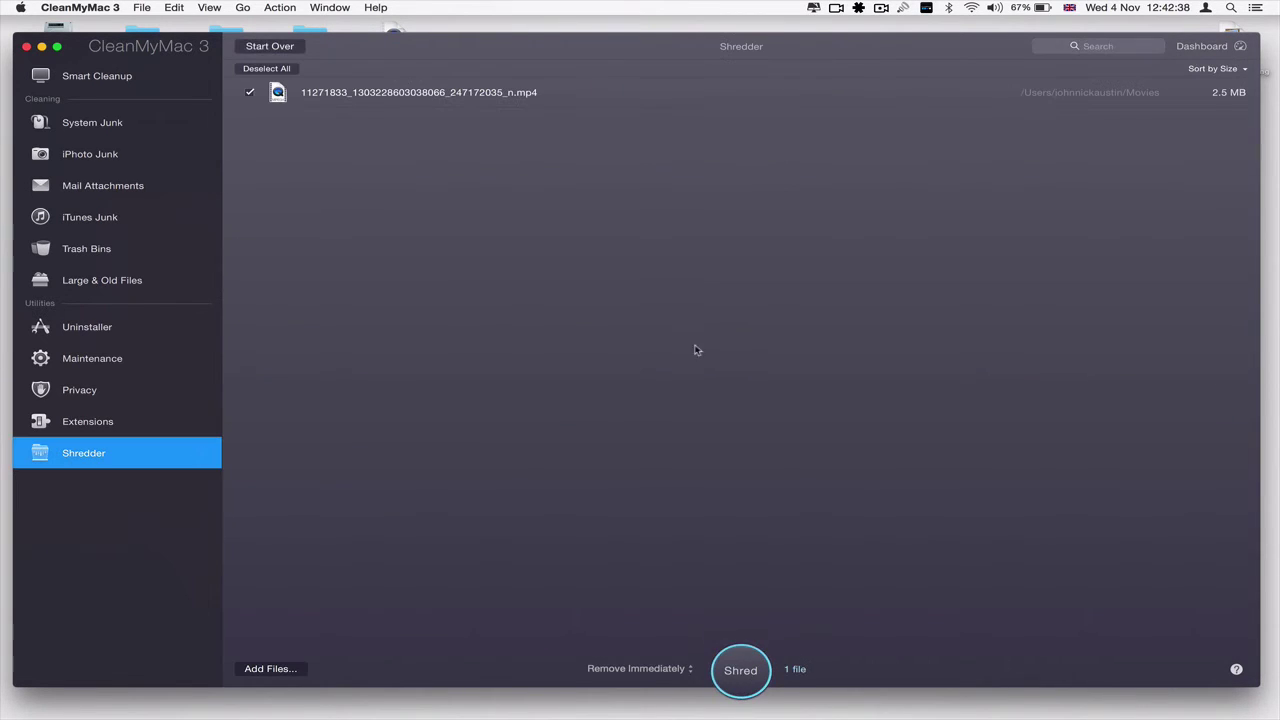
# - Shred the added MP4 file, check the removal log, and return to the Smart Cleanup start screen
pyautogui.click(741, 666)
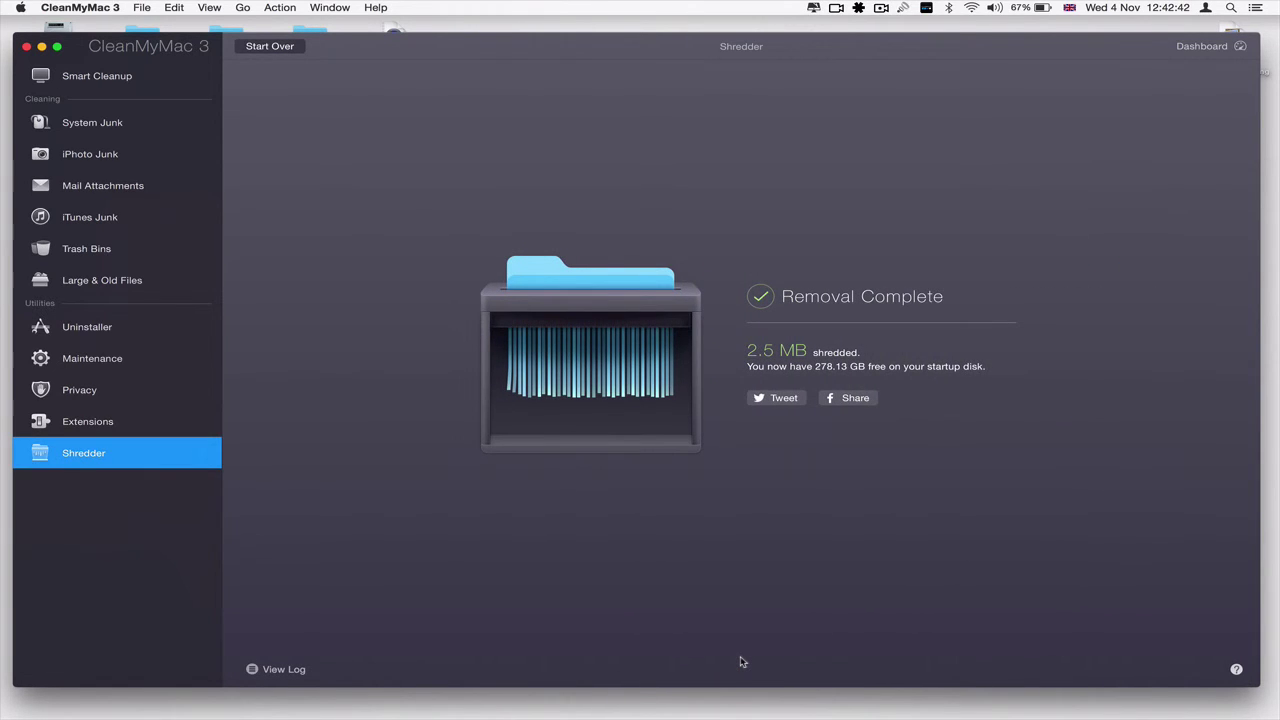
pyautogui.click(270, 668)
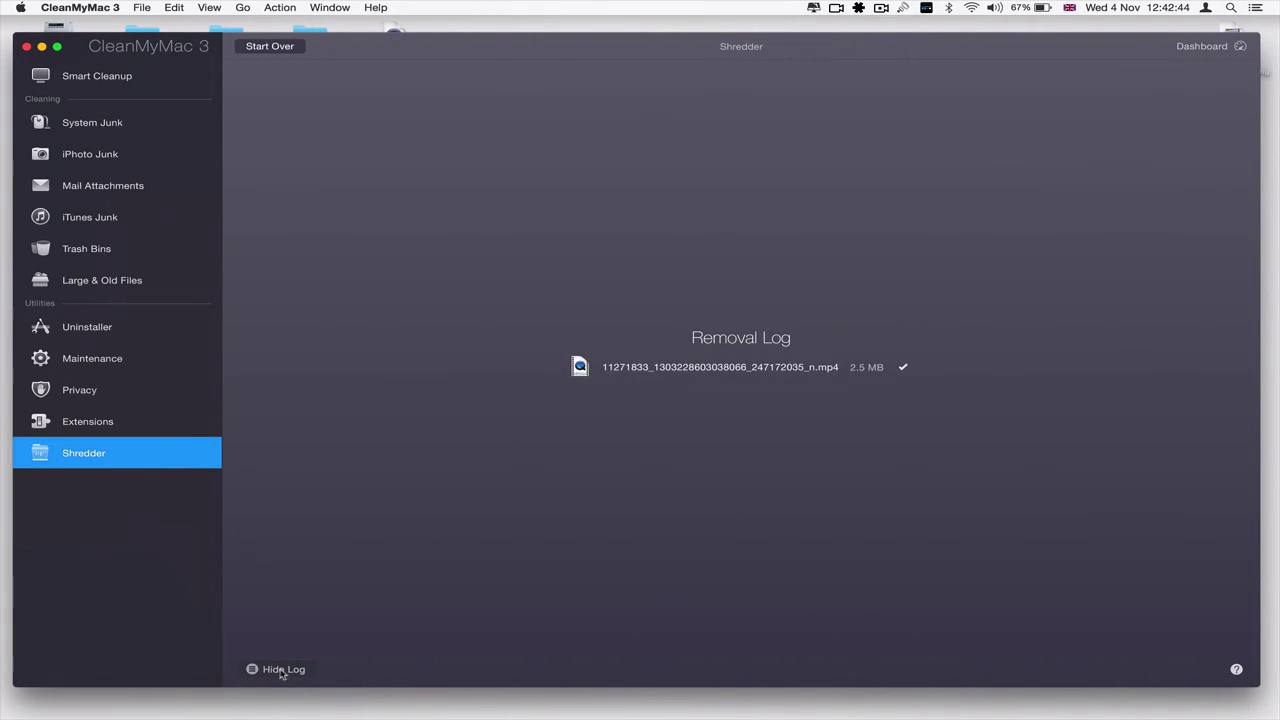
pyautogui.click(280, 670)
pyautogui.click(283, 672)
pyautogui.click(280, 670)
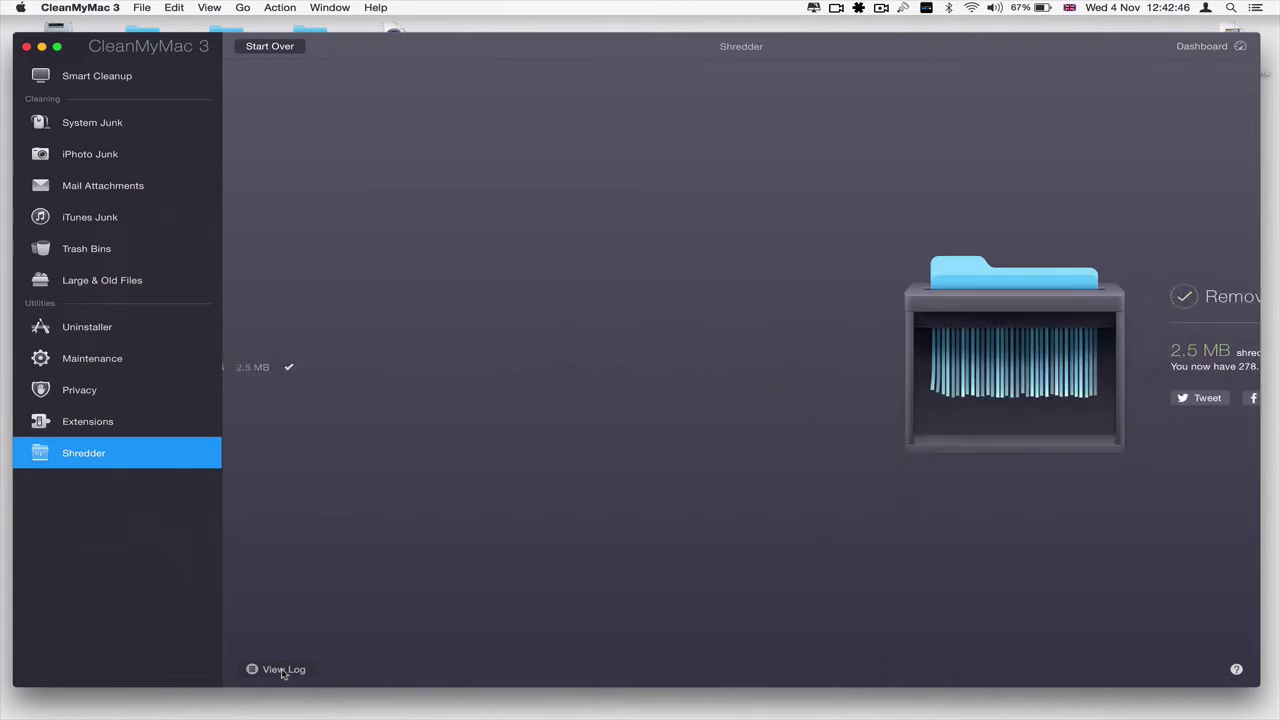
pyautogui.click(270, 46)
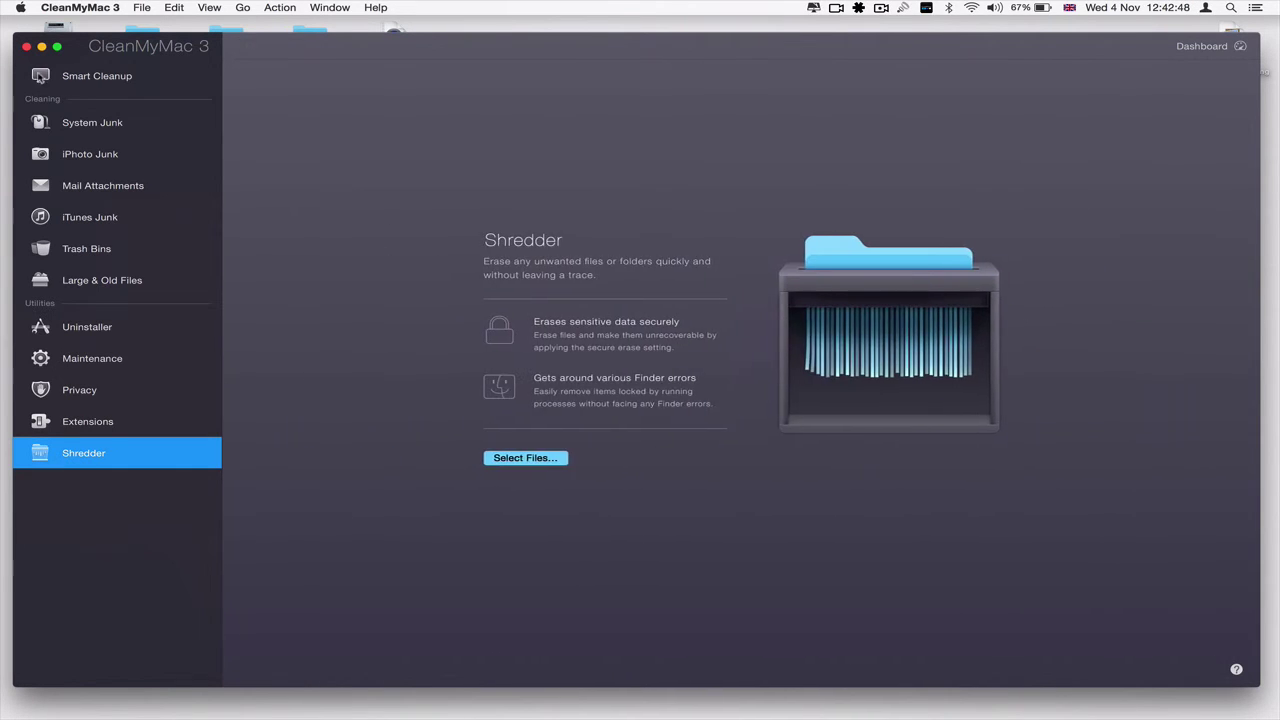
pyautogui.click(97, 76)
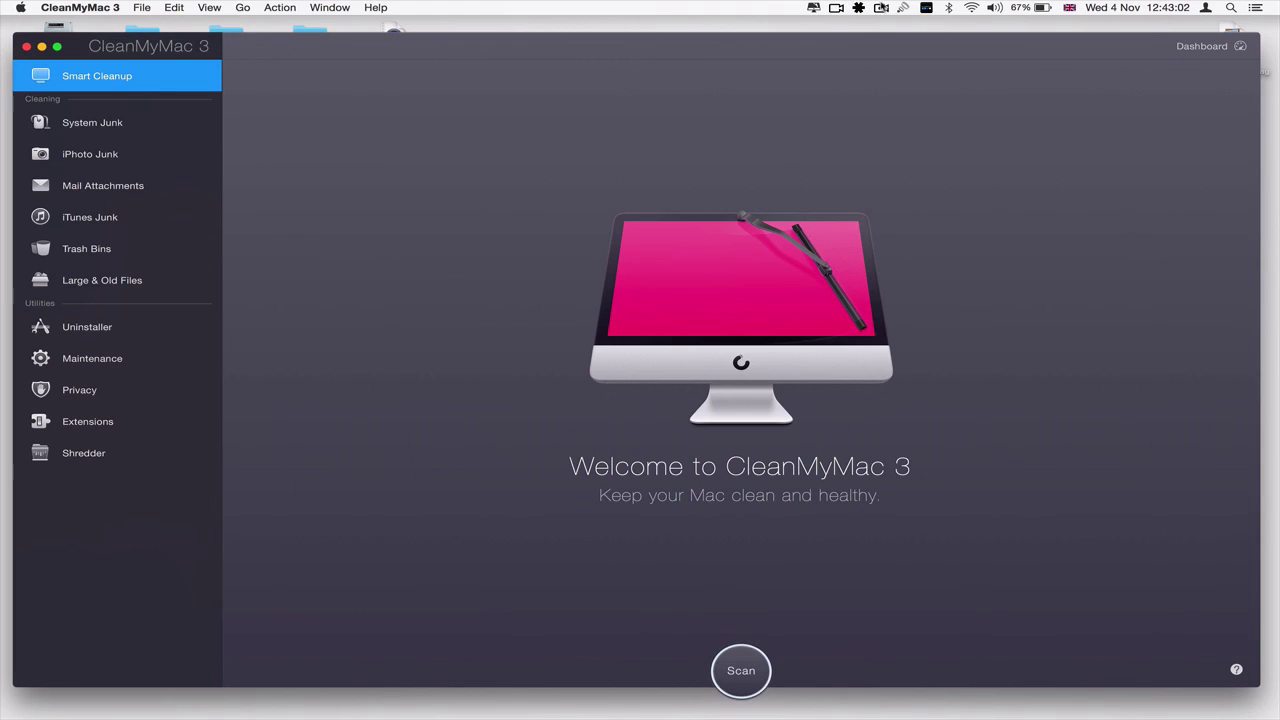
pyautogui.click(881, 8)
pyautogui.press('Escape')
pyautogui.click(884, 10)
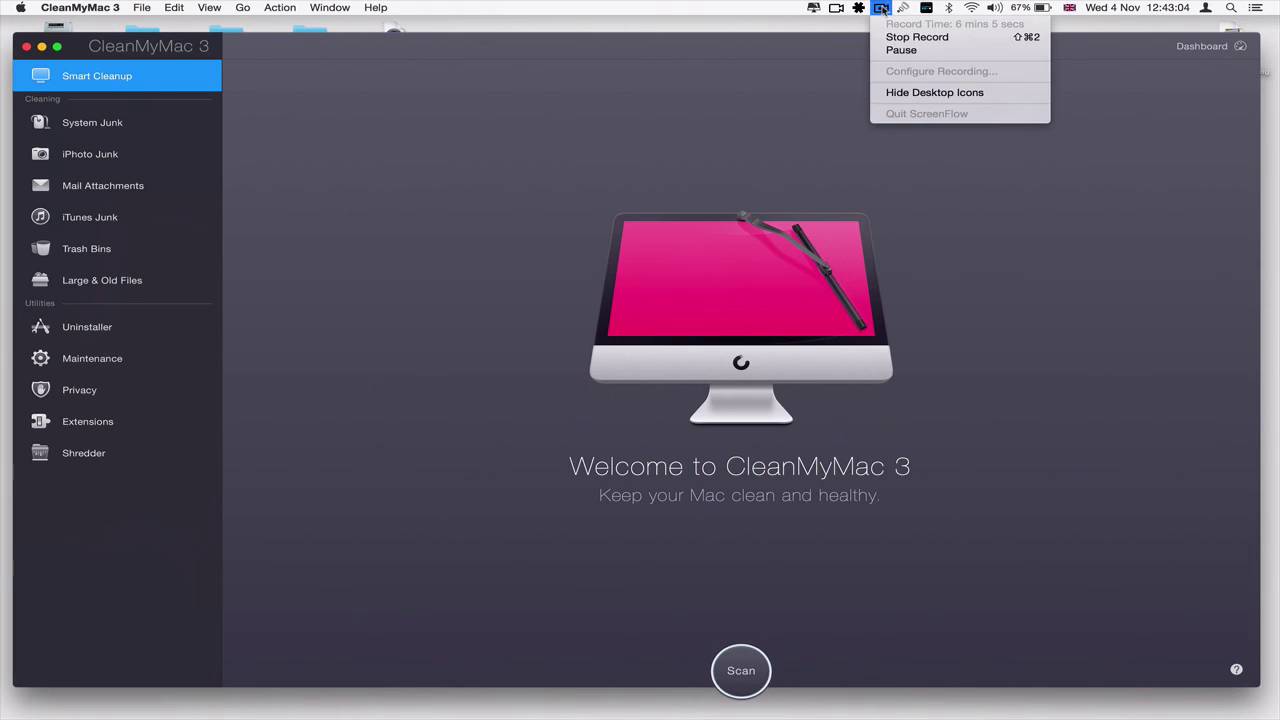